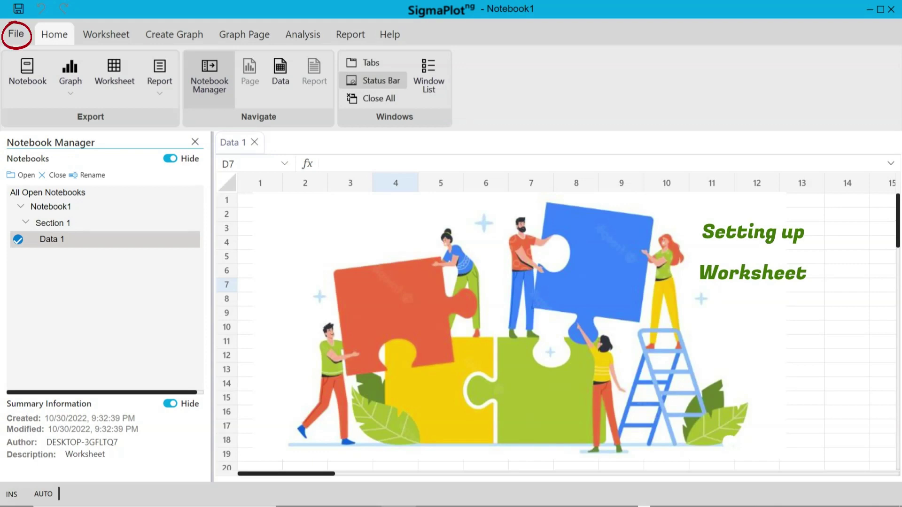
Step: Open the worksheet Options, keeping Display as E Notation When Needed with 4 decimal places
{"action": "left_click", "coordinate": [16, 33]}
{"action": "left_click", "coordinate": [66, 385]}
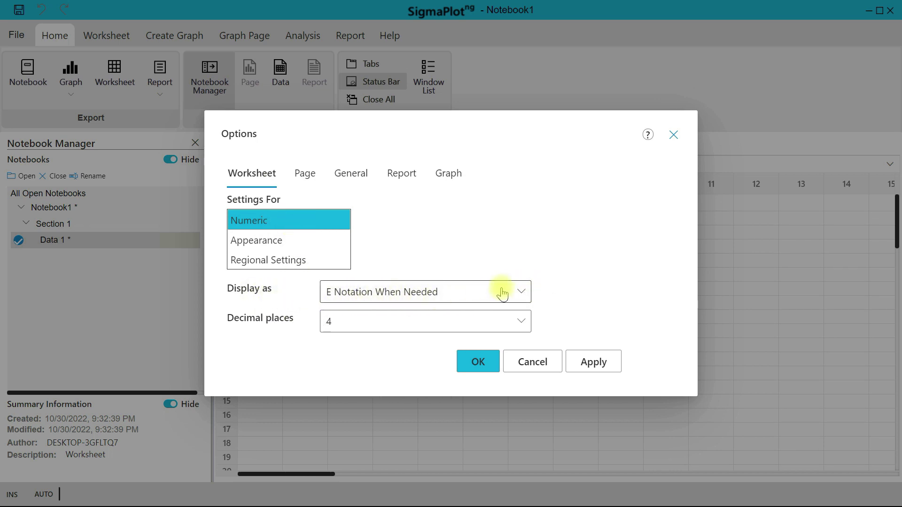
{"action": "left_click", "coordinate": [520, 295]}
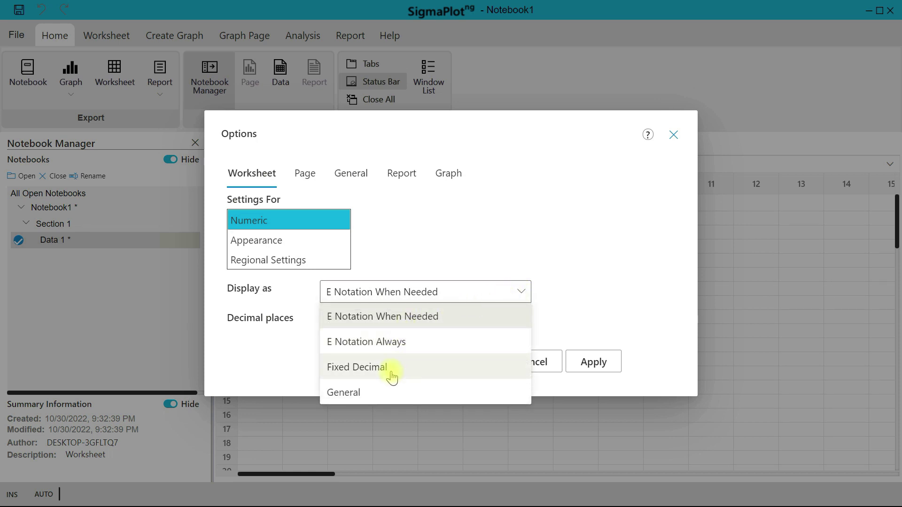
{"action": "left_click", "coordinate": [486, 222]}
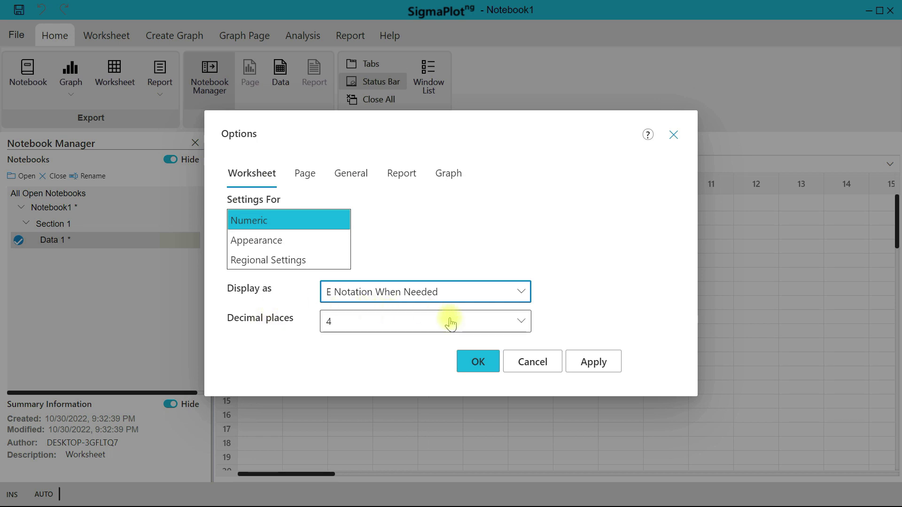
{"action": "left_click", "coordinate": [527, 320]}
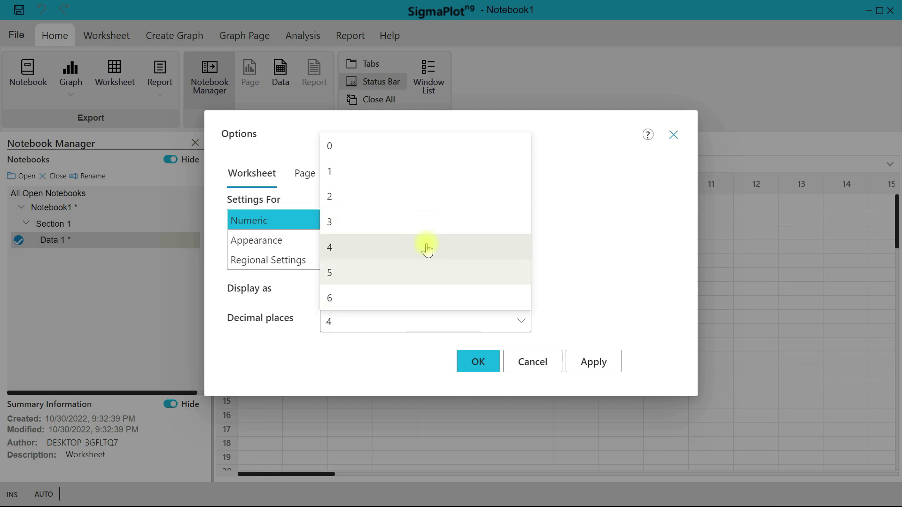
{"action": "left_click", "coordinate": [599, 297]}
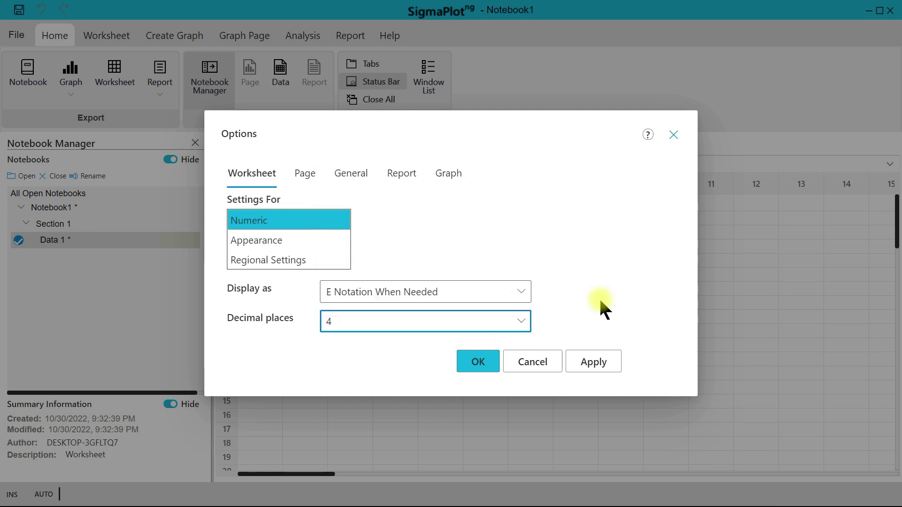
{"action": "left_click", "coordinate": [271, 244]}
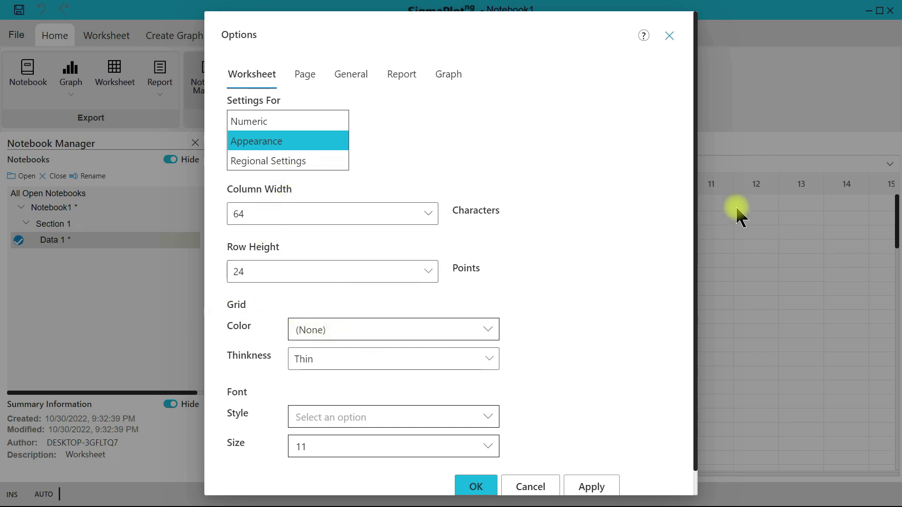
Step: Keep the worksheet grid with no colour and thin lines
{"action": "left_click", "coordinate": [489, 331]}
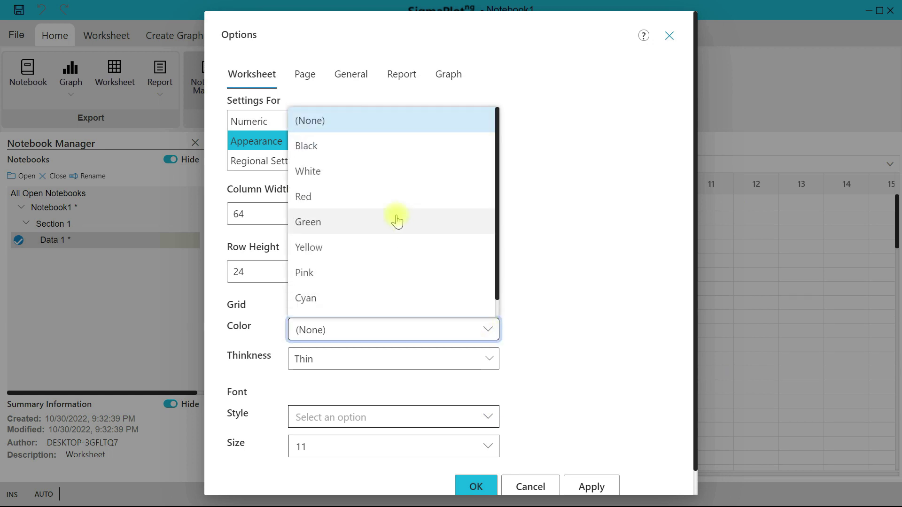
{"action": "scroll", "coordinate": [392, 202], "scroll_direction": "down", "scroll_amount": 1}
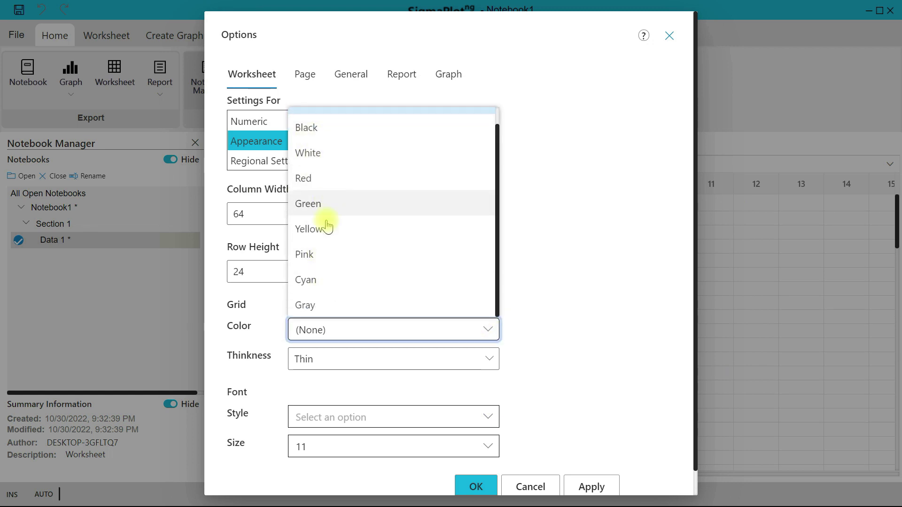
{"action": "left_click", "coordinate": [568, 267]}
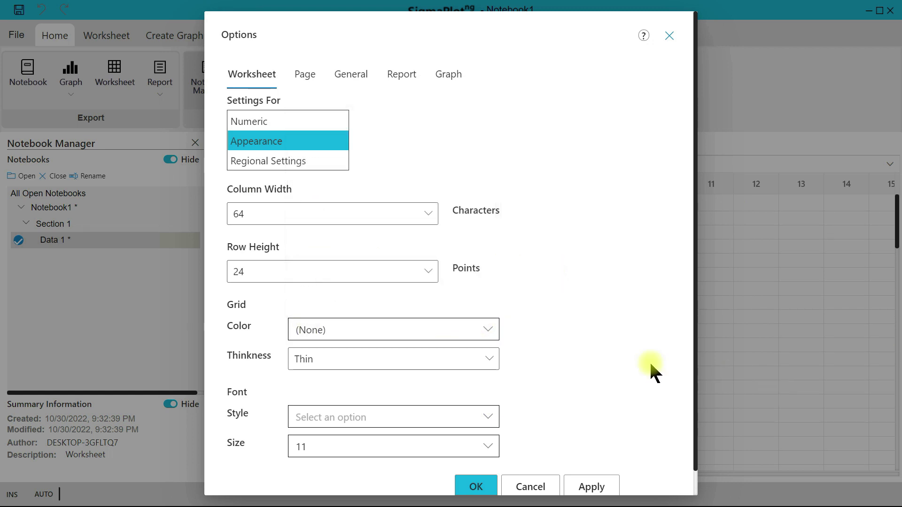
{"action": "left_click", "coordinate": [484, 359]}
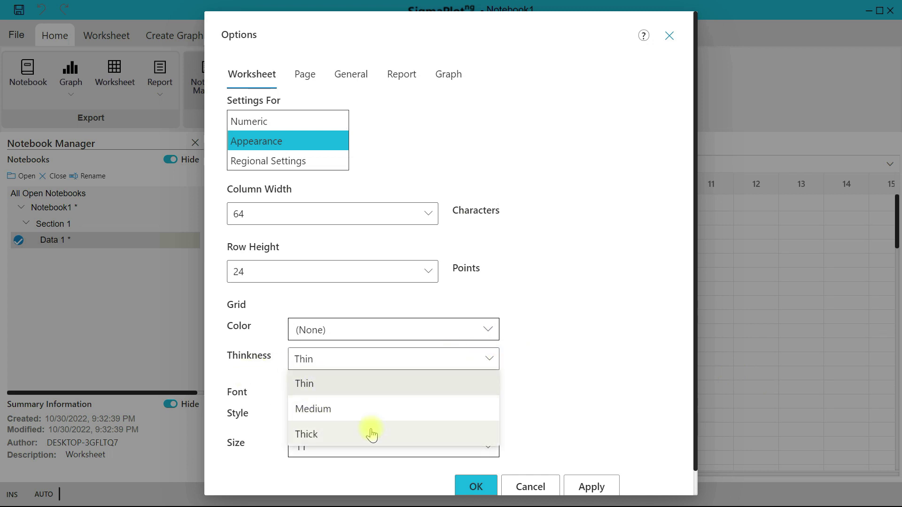
{"action": "left_click", "coordinate": [346, 367]}
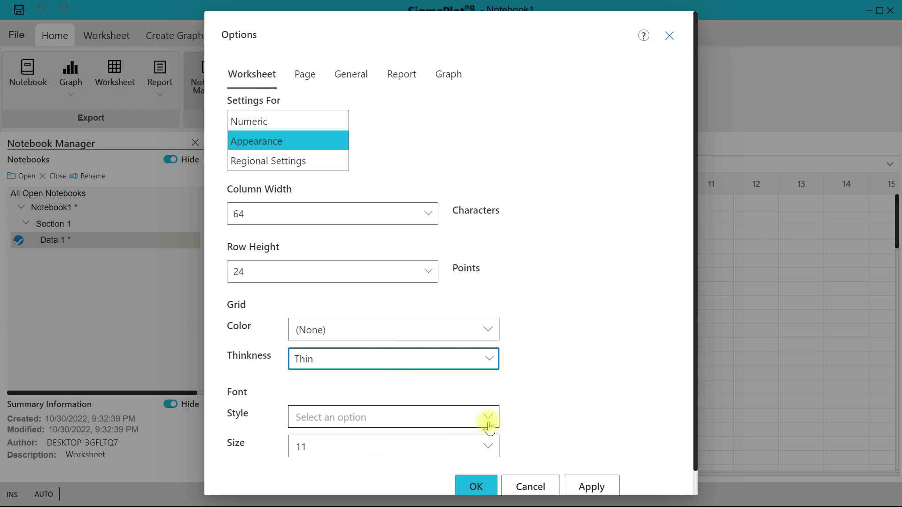
Step: Leave the worksheet font unset at size 11 and close the Options dialog
{"action": "left_click", "coordinate": [469, 420]}
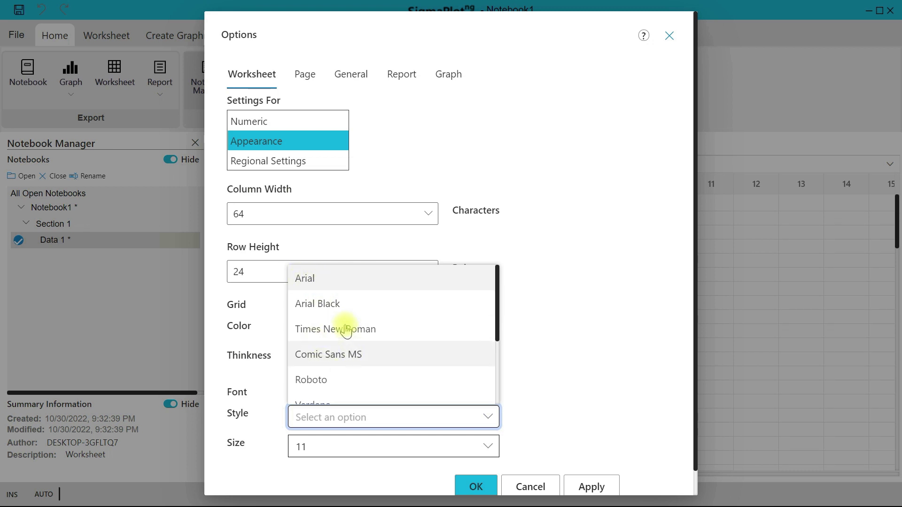
{"action": "scroll", "coordinate": [352, 366], "scroll_direction": "down", "scroll_amount": 3}
{"action": "scroll", "coordinate": [353, 371], "scroll_direction": "up", "scroll_amount": 3}
{"action": "left_click", "coordinate": [576, 353]}
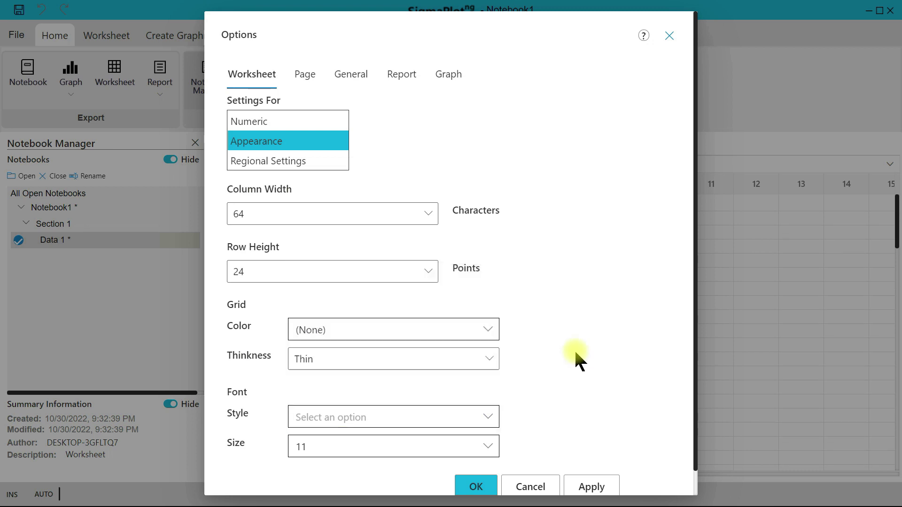
{"action": "left_click", "coordinate": [489, 448]}
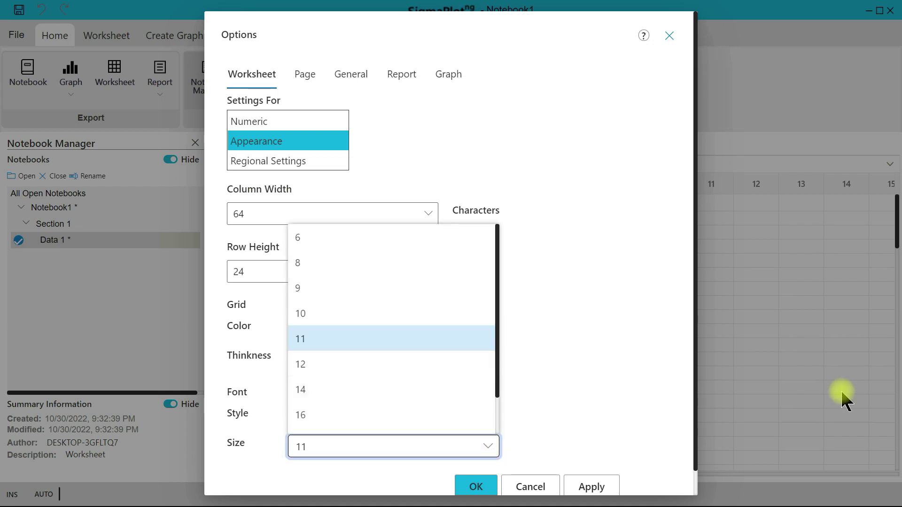
{"action": "left_click", "coordinate": [549, 423]}
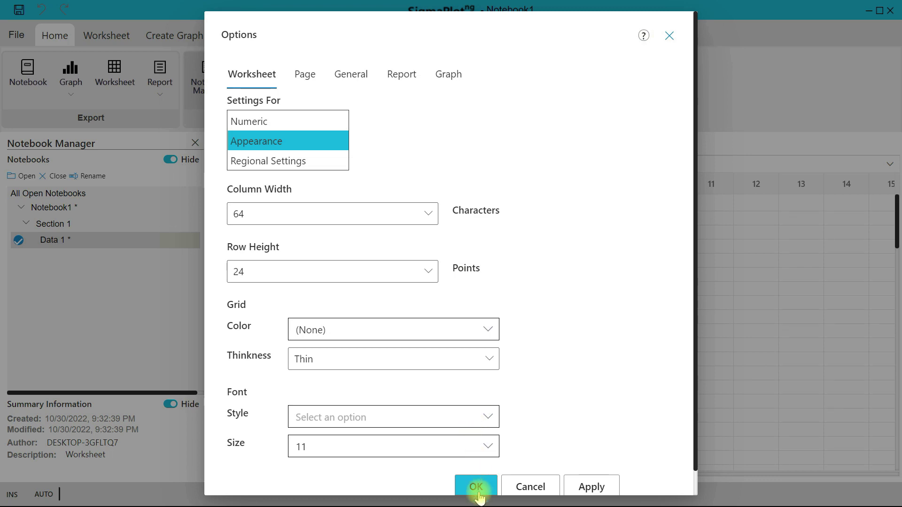
{"action": "left_click", "coordinate": [669, 35]}
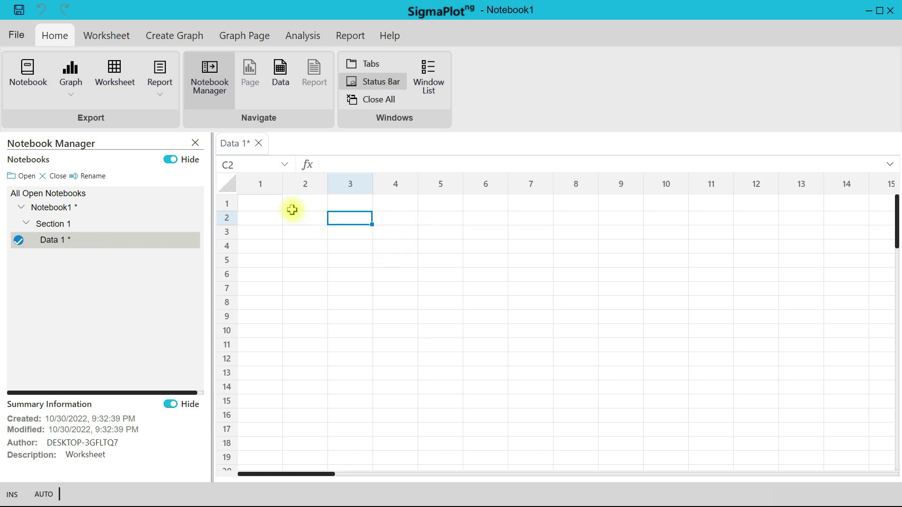
{"action": "left_click", "coordinate": [258, 202]}
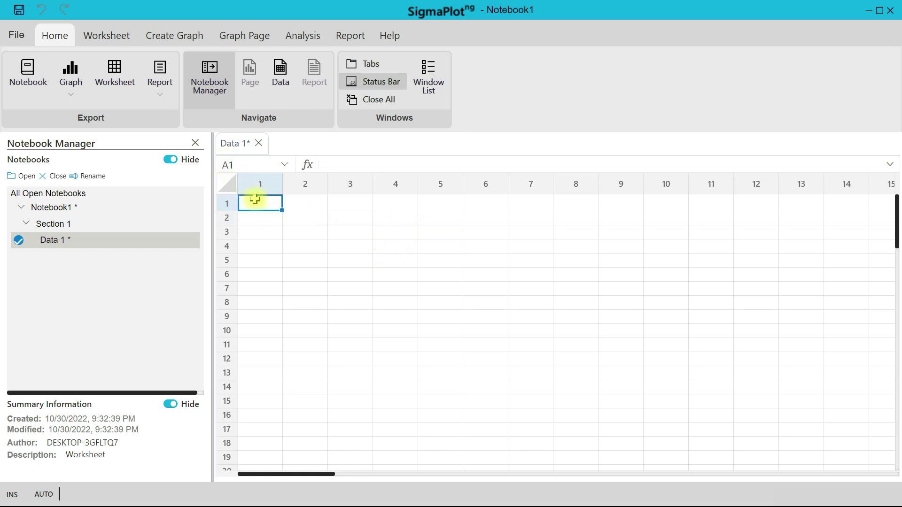
{"action": "left_click", "coordinate": [299, 201]}
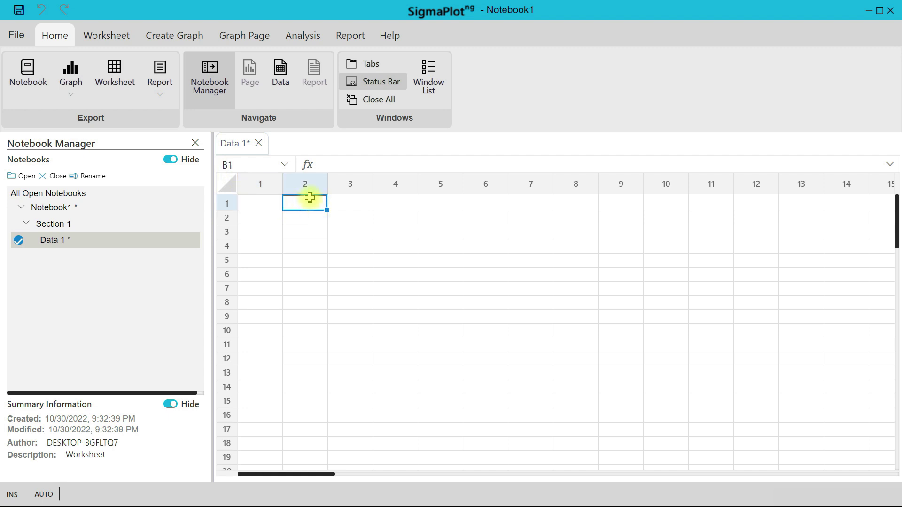
{"action": "left_click", "coordinate": [262, 221]}
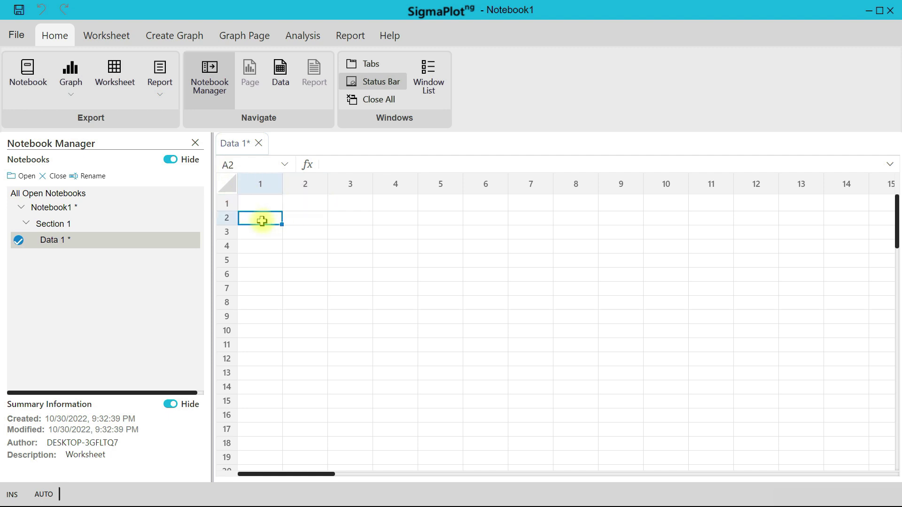
{"action": "left_click", "coordinate": [299, 220]}
{"action": "left_click", "coordinate": [305, 245]}
{"action": "left_click", "coordinate": [347, 247]}
{"action": "left_click", "coordinate": [358, 217]}
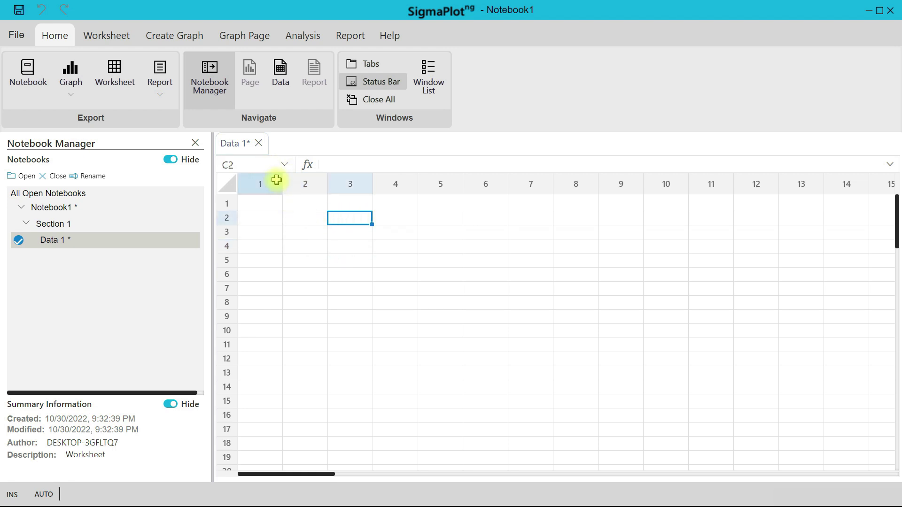
Step: Open the Learn.JNBx notebook and collapse Notebook1 in the notebook tree
{"action": "left_click", "coordinate": [104, 37]}
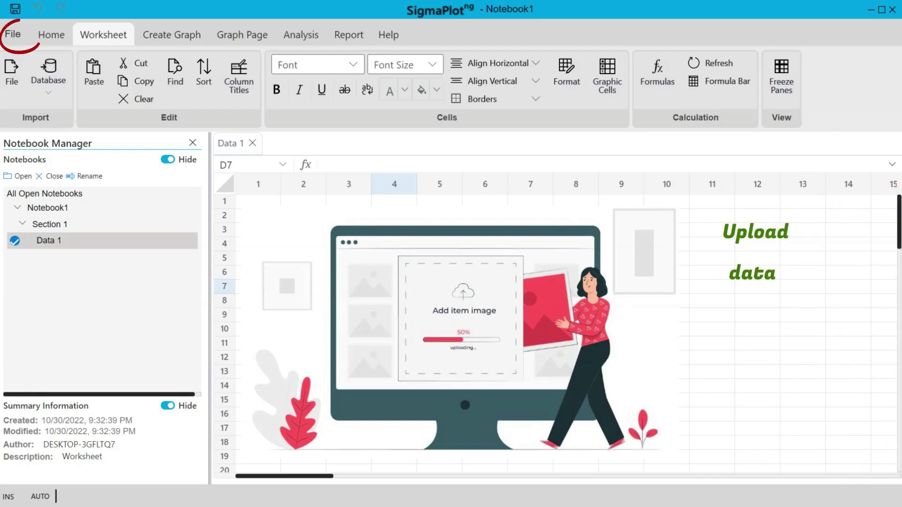
{"action": "left_click", "coordinate": [14, 33]}
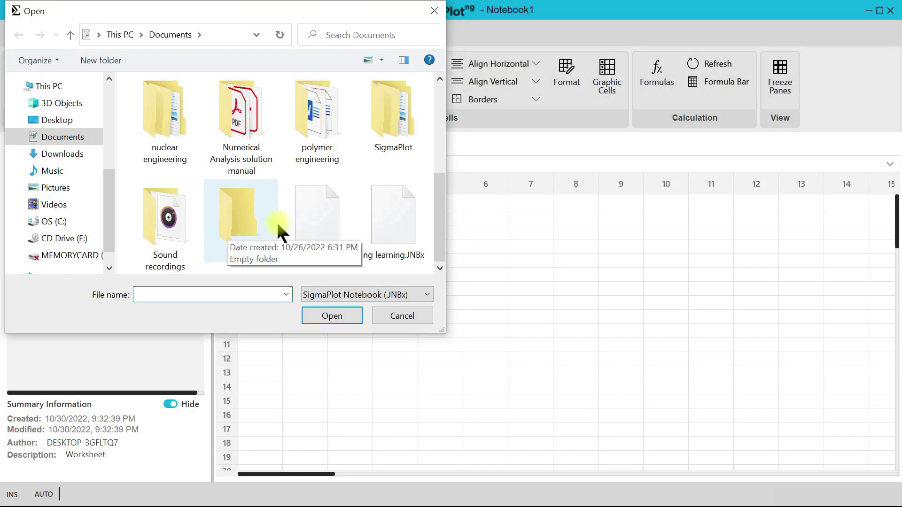
{"action": "double_click", "coordinate": [320, 219]}
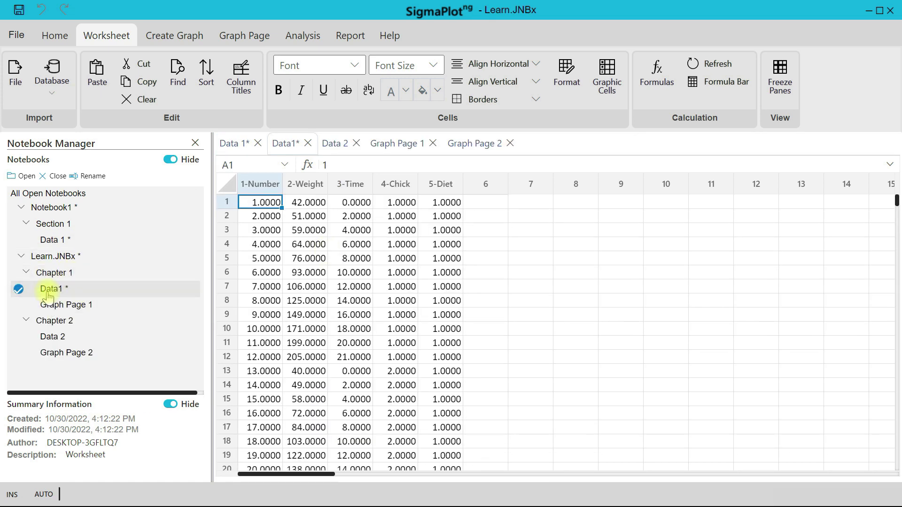
{"action": "left_click", "coordinate": [21, 208]}
Step: Close Notebook1, discarding its unsaved changes
{"action": "right_click", "coordinate": [45, 213]}
{"action": "left_click", "coordinate": [83, 262]}
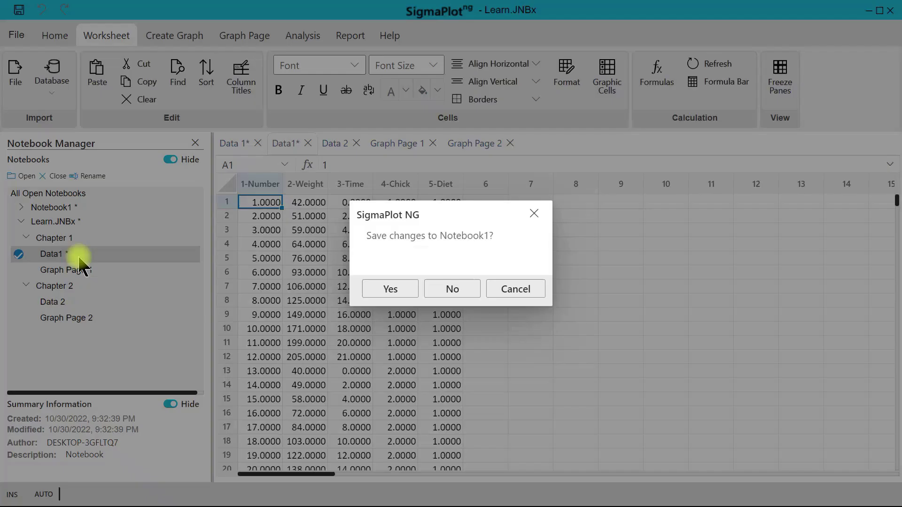
{"action": "left_click", "coordinate": [452, 301]}
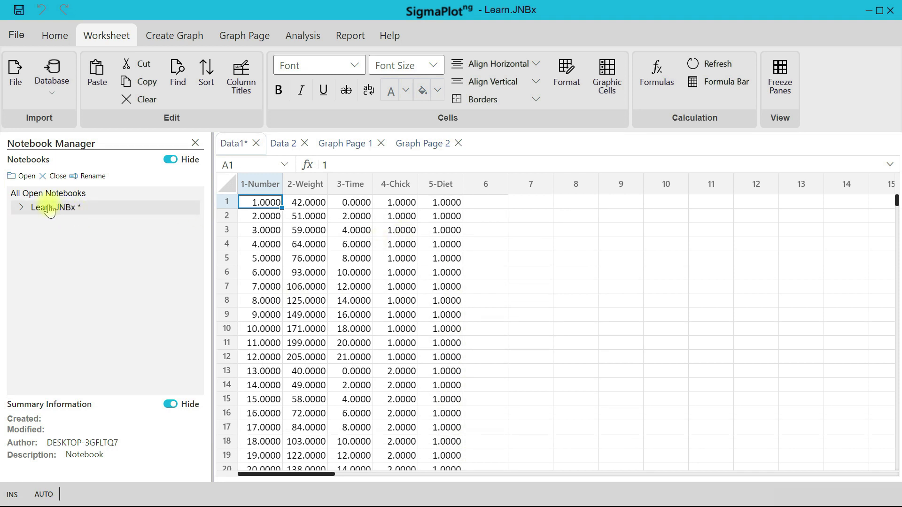
Step: Expand Learn.JNBx and close the Data 2 and graph page views
{"action": "left_click", "coordinate": [22, 210]}
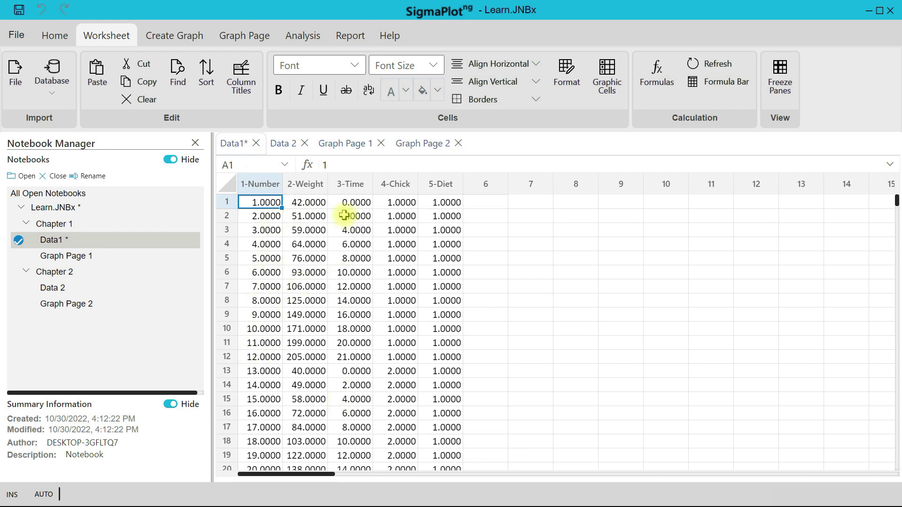
{"action": "left_click", "coordinate": [305, 143]}
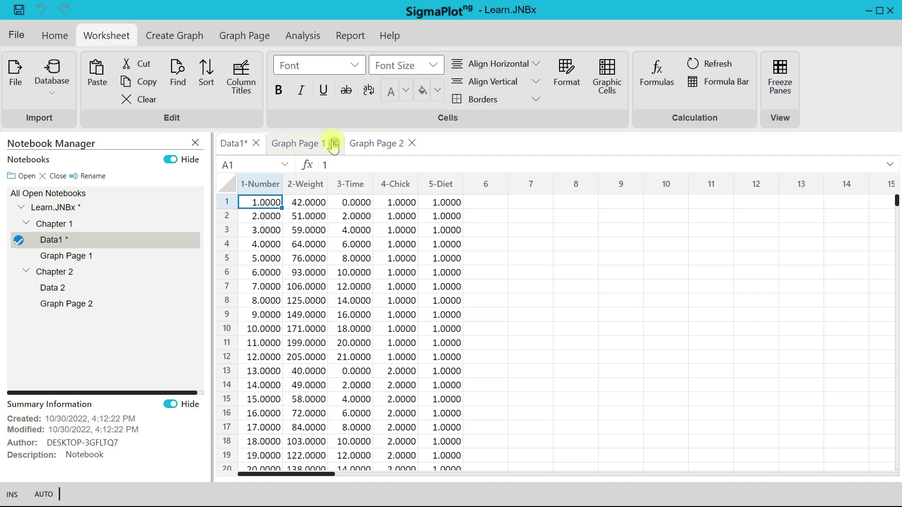
{"action": "left_click", "coordinate": [334, 143]}
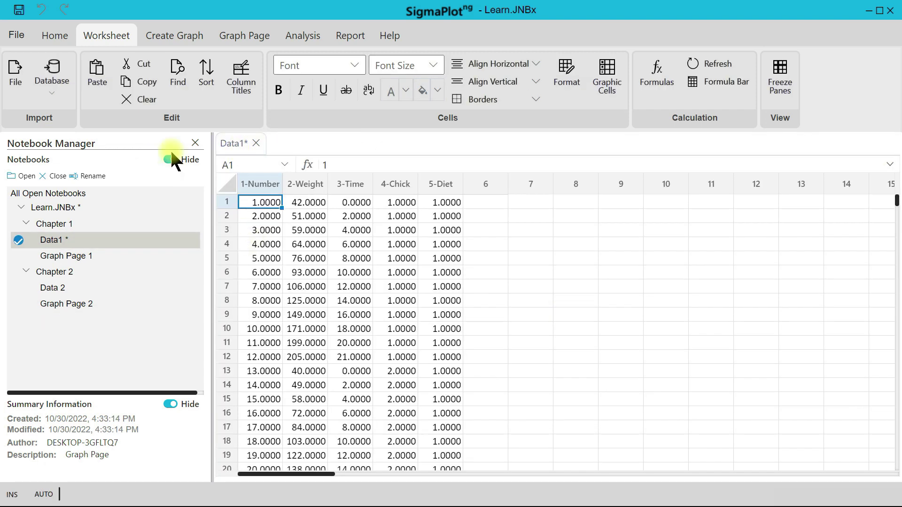
{"action": "left_click", "coordinate": [17, 36]}
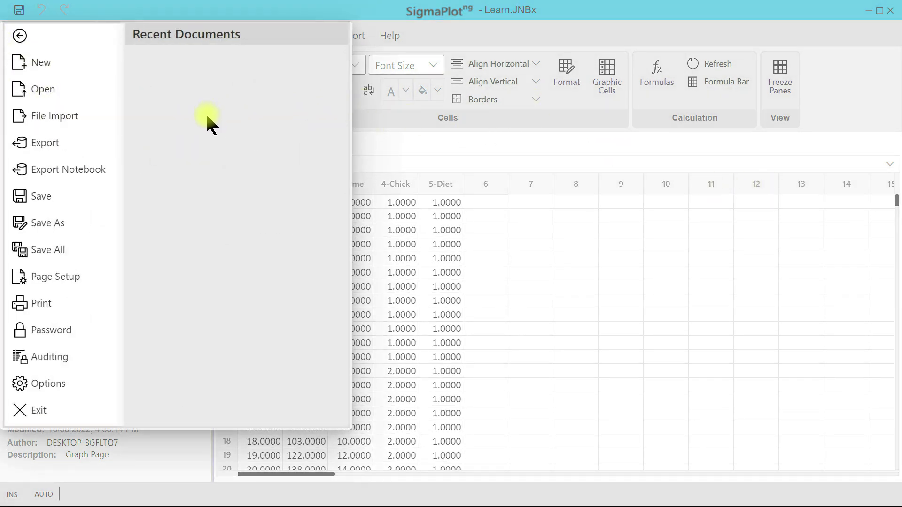
{"action": "key", "text": "Escape"}
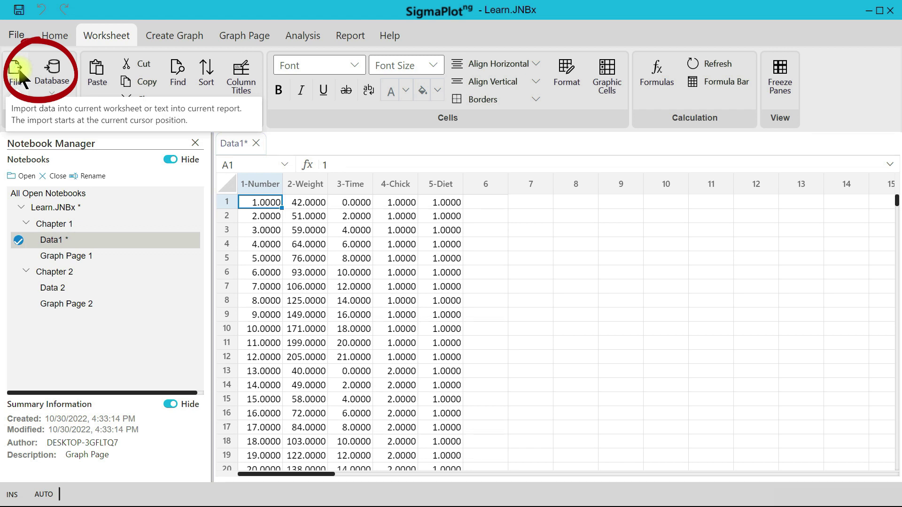
{"action": "left_click", "coordinate": [18, 67]}
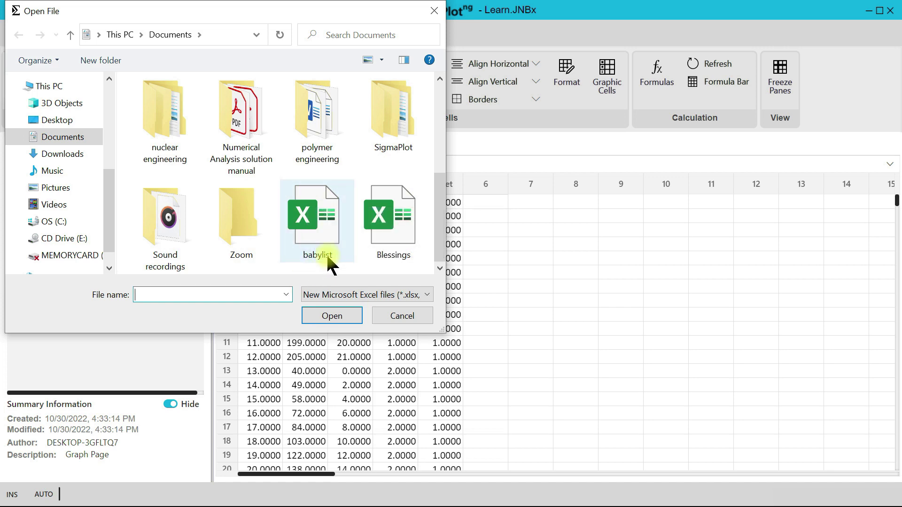
{"action": "left_click", "coordinate": [430, 13]}
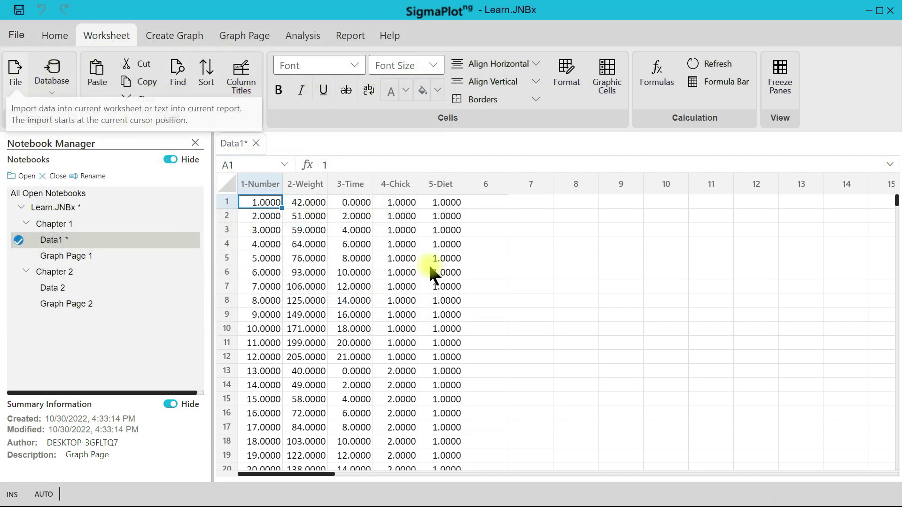
{"action": "left_click", "coordinate": [429, 293]}
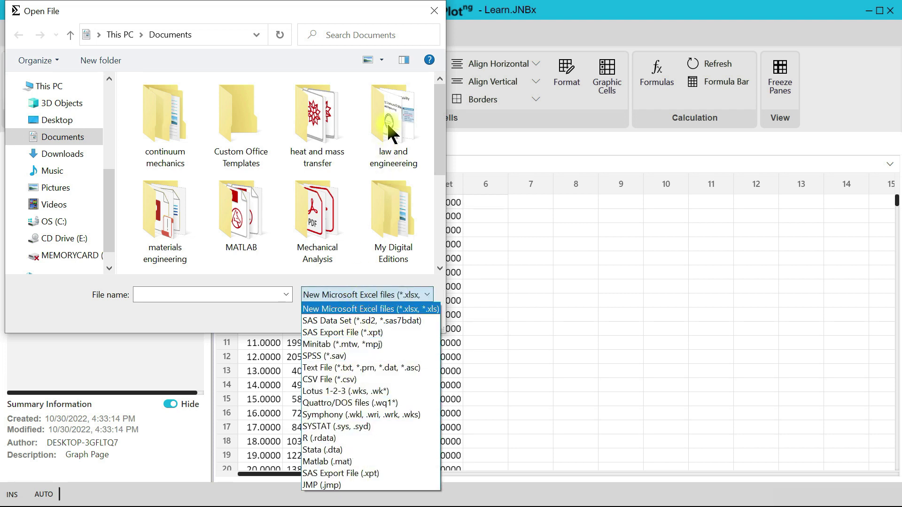
{"action": "left_click", "coordinate": [435, 10]}
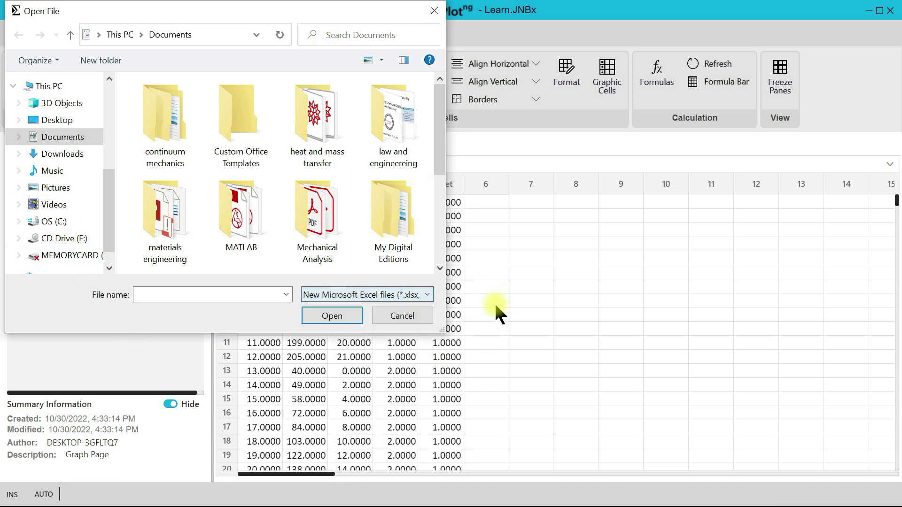
{"action": "left_click", "coordinate": [434, 10]}
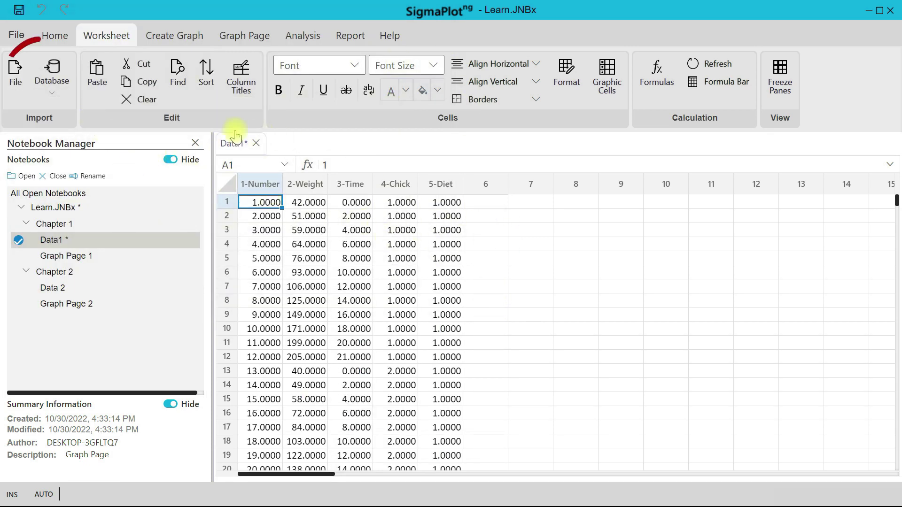
{"action": "left_click", "coordinate": [51, 97]}
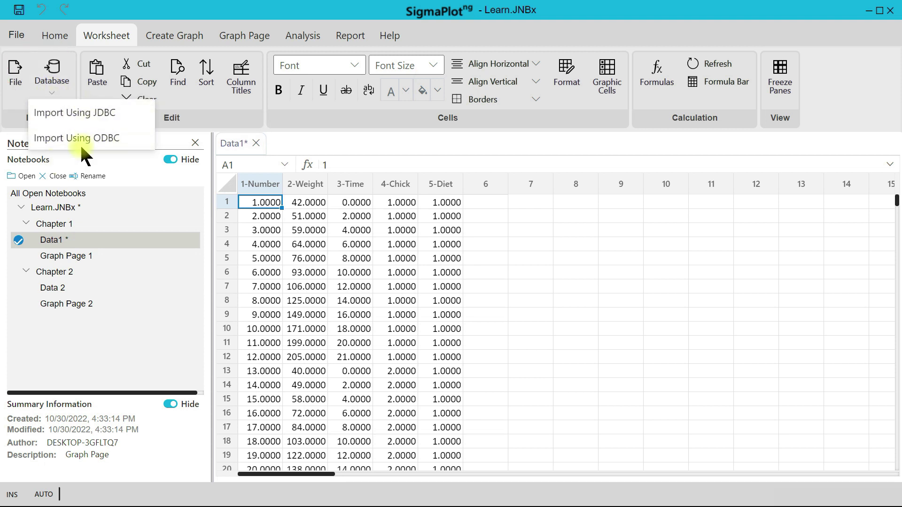
{"action": "left_click", "coordinate": [575, 301]}
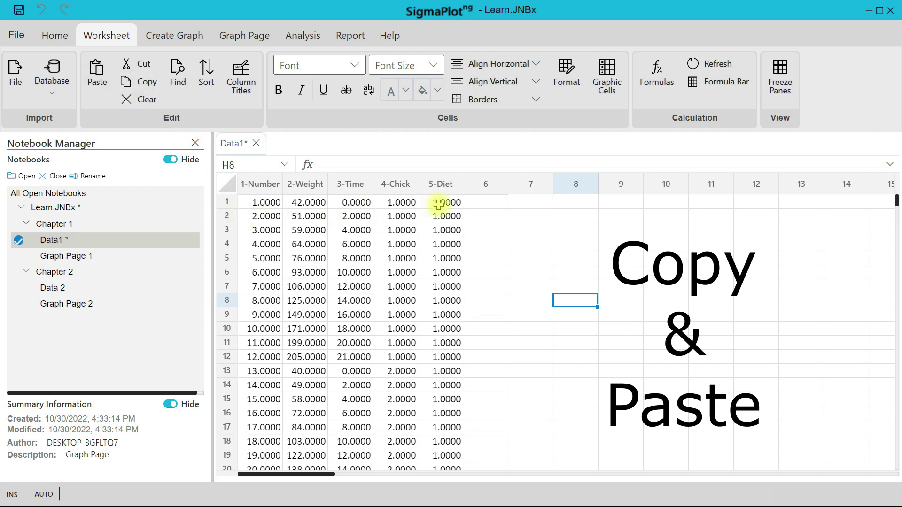
Step: Copy Diet cells E1:E3 (1.0000) and paste them into G1:G3
{"action": "left_click_drag", "start_coordinate": [441, 202], "coordinate": [441, 230]}
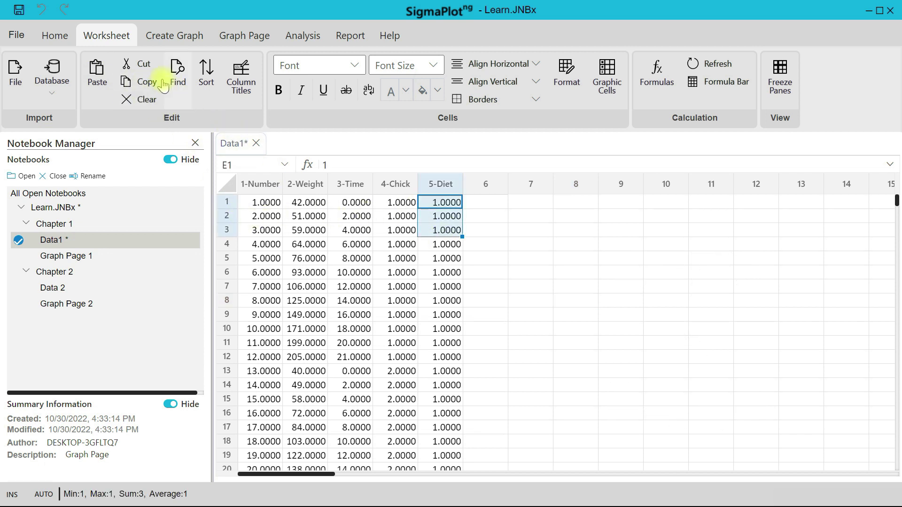
{"action": "left_click", "coordinate": [144, 84]}
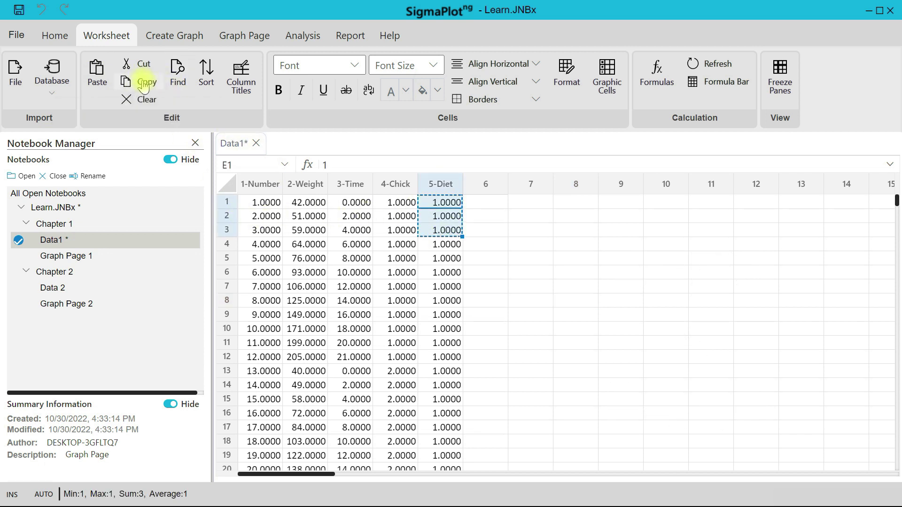
{"action": "left_click", "coordinate": [536, 199]}
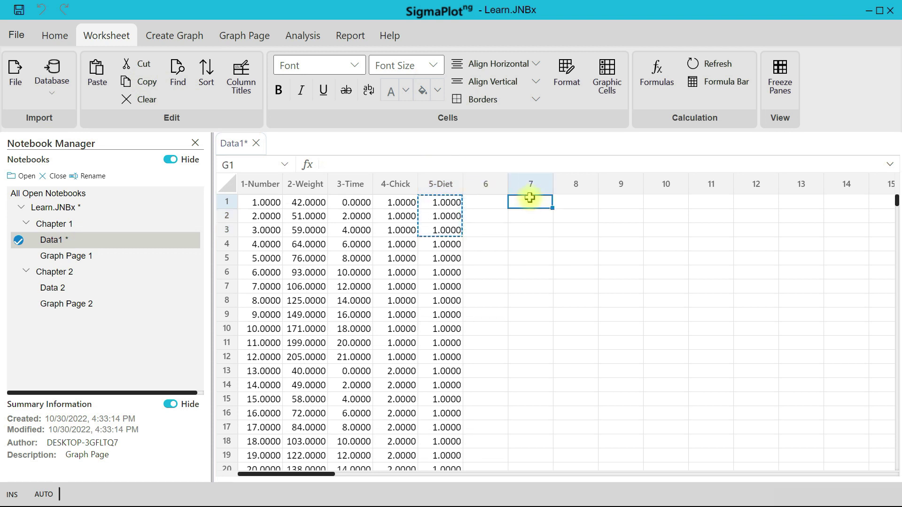
{"action": "left_click", "coordinate": [96, 70]}
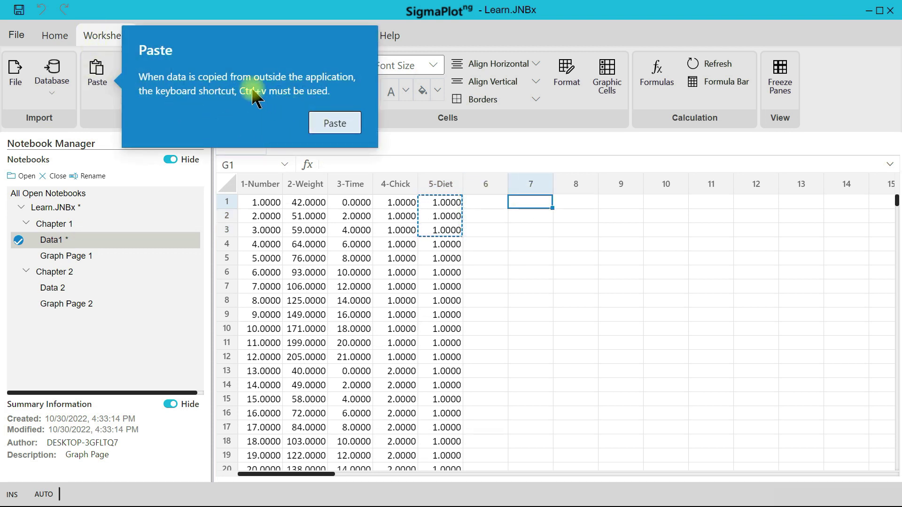
{"action": "left_click", "coordinate": [336, 124]}
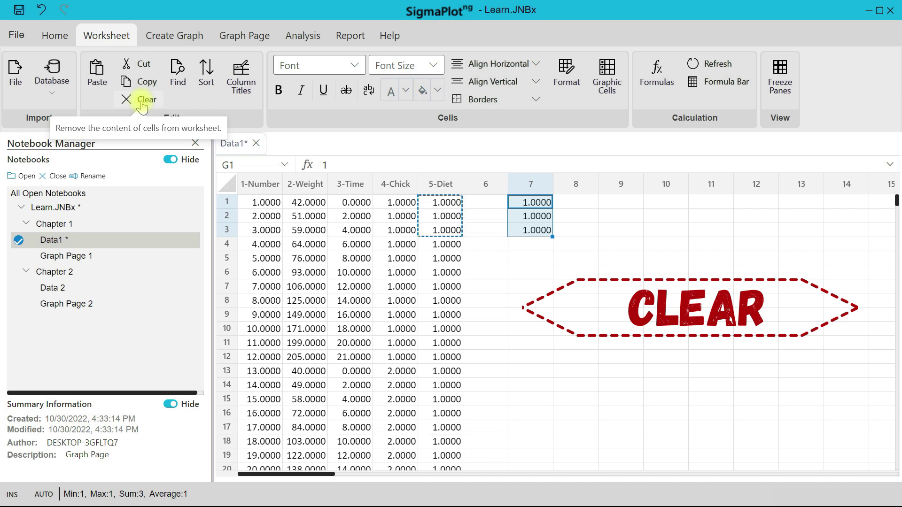
Step: Clear the three pasted 1.0000 values from G1:G3 of column 7
{"action": "left_click", "coordinate": [576, 258]}
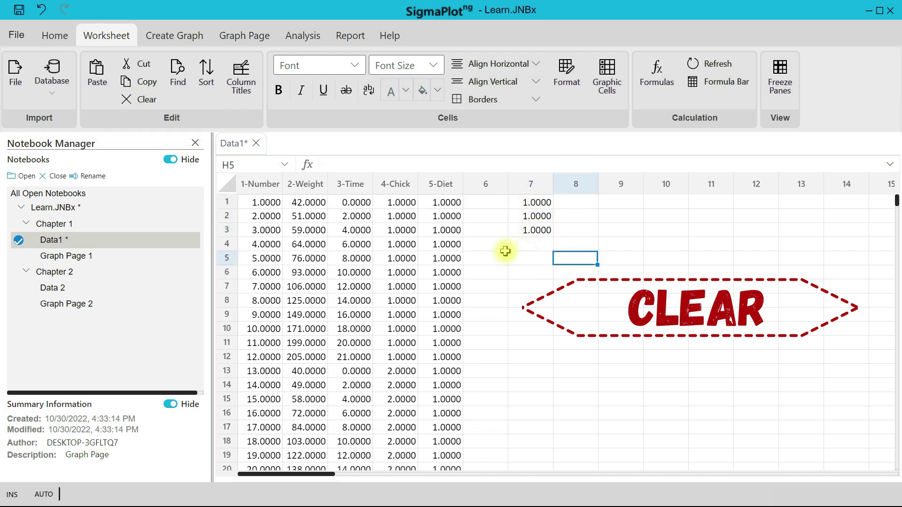
{"action": "left_click_drag", "start_coordinate": [539, 202], "coordinate": [538, 230]}
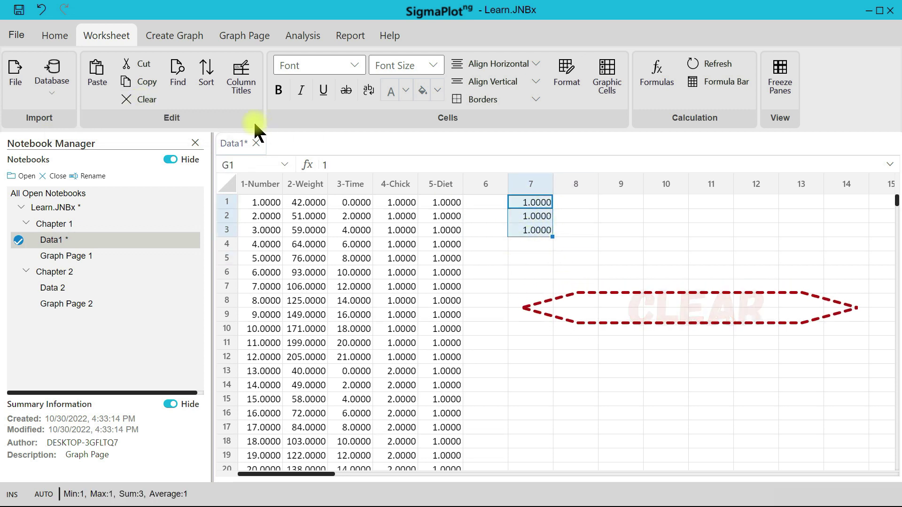
{"action": "left_click", "coordinate": [128, 98]}
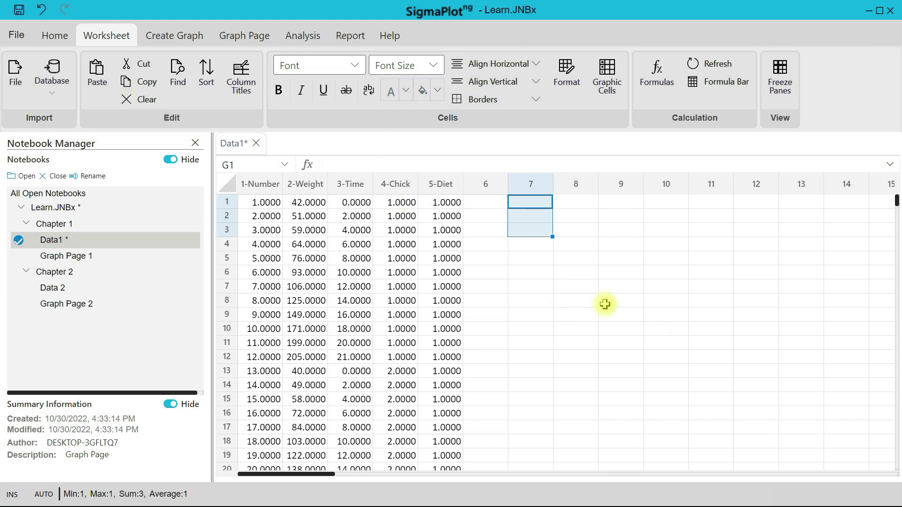
{"action": "left_click", "coordinate": [656, 312]}
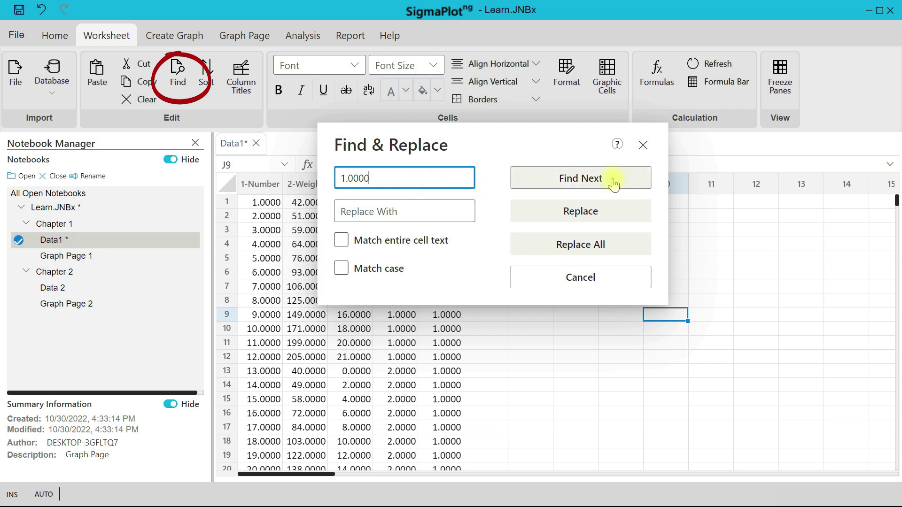
Step: Find the next 1.0000 in cell D9 and replace it with 1.1
{"action": "left_click", "coordinate": [609, 181]}
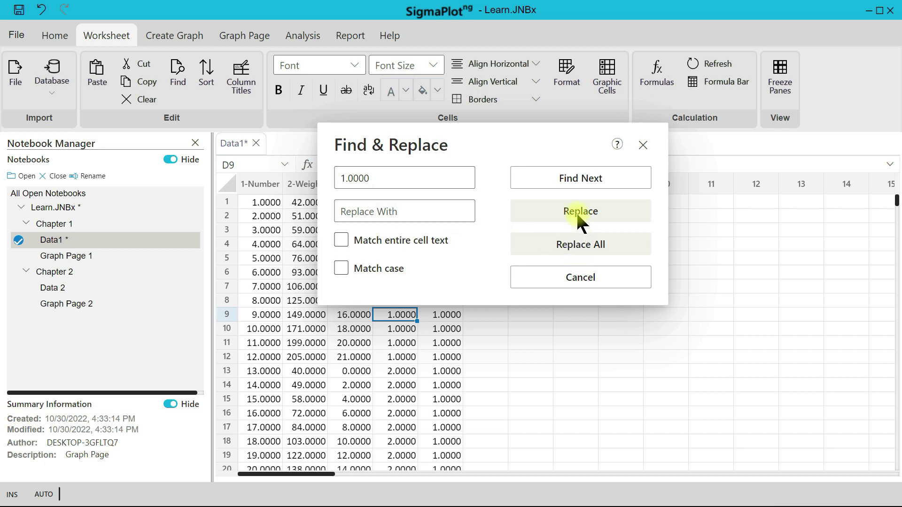
{"action": "left_click", "coordinate": [391, 213]}
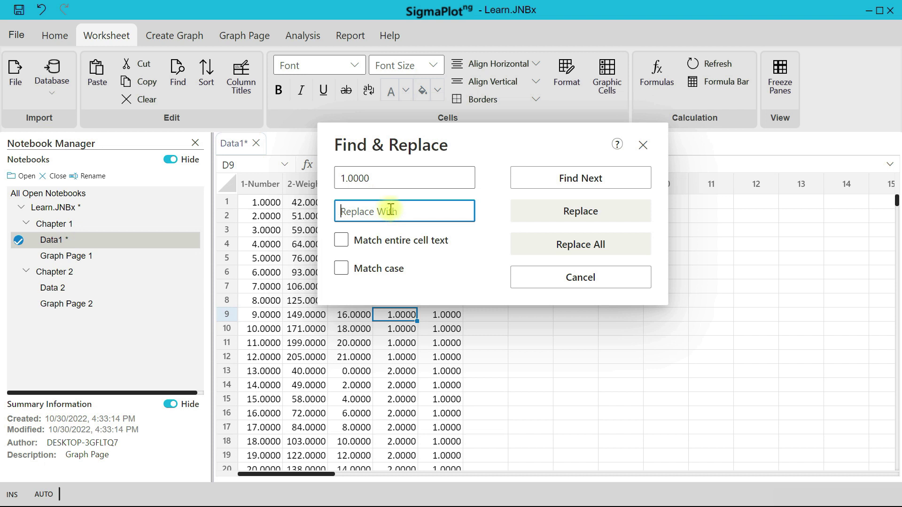
{"action": "type", "text": "1.1"}
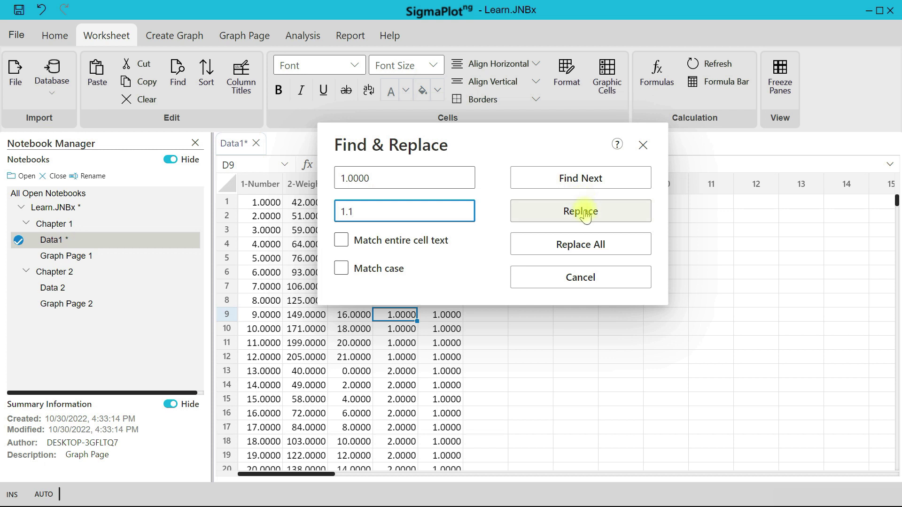
{"action": "left_click", "coordinate": [581, 211]}
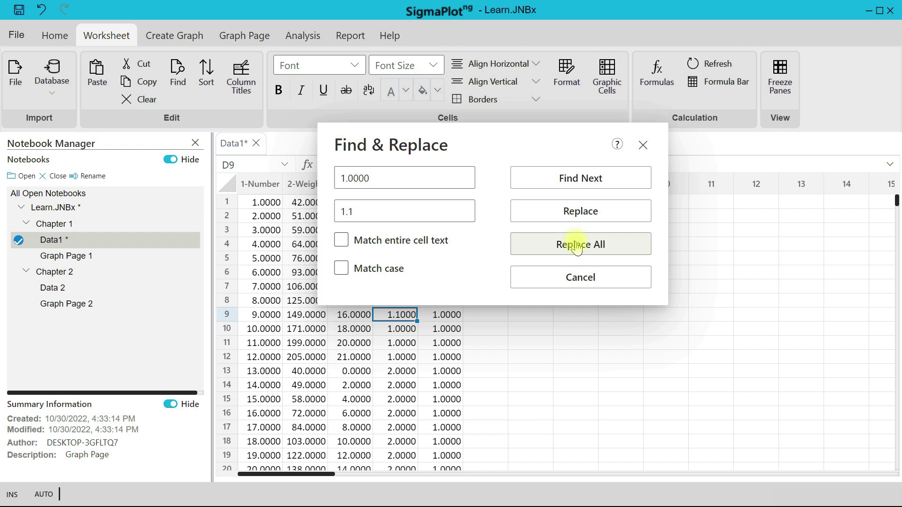
Step: Toggle Match entire cell and Match case back off, then close Find & Replace
{"action": "left_click", "coordinate": [361, 243]}
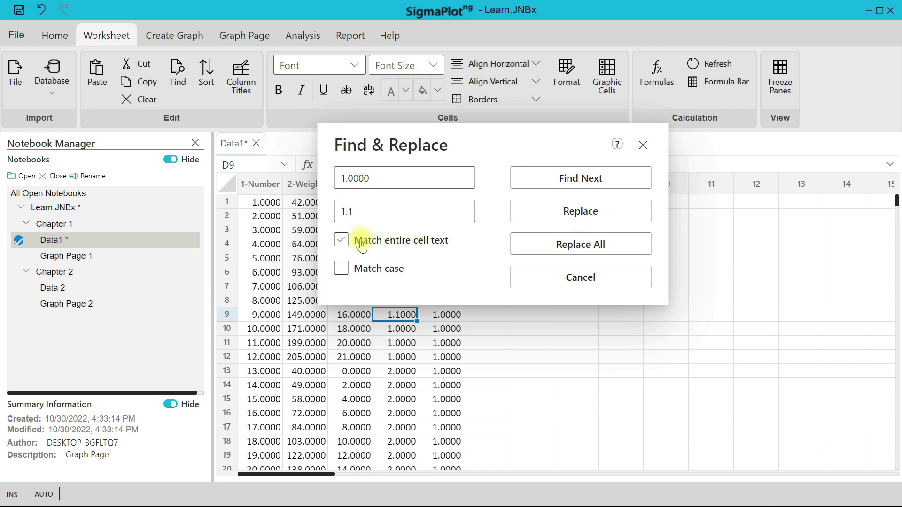
{"action": "left_click", "coordinate": [422, 242]}
{"action": "left_click", "coordinate": [350, 271]}
{"action": "left_click", "coordinate": [349, 271]}
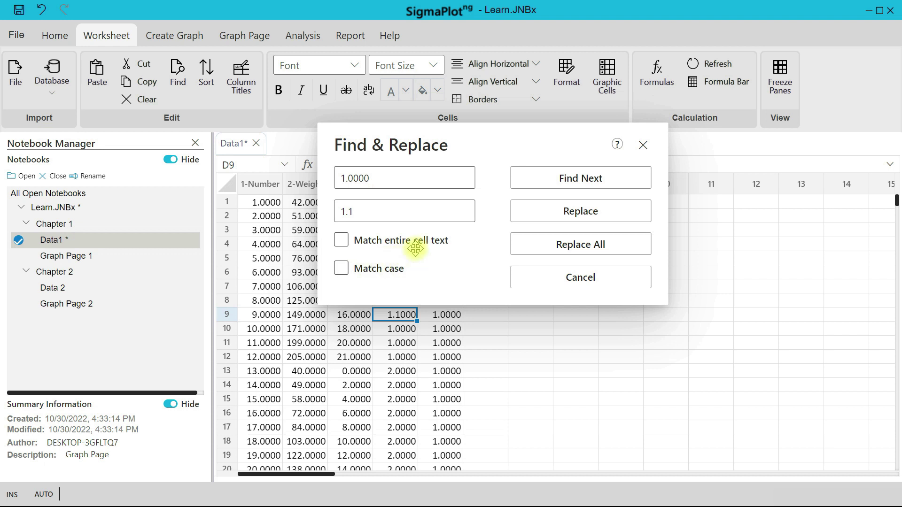
{"action": "left_click", "coordinate": [643, 147]}
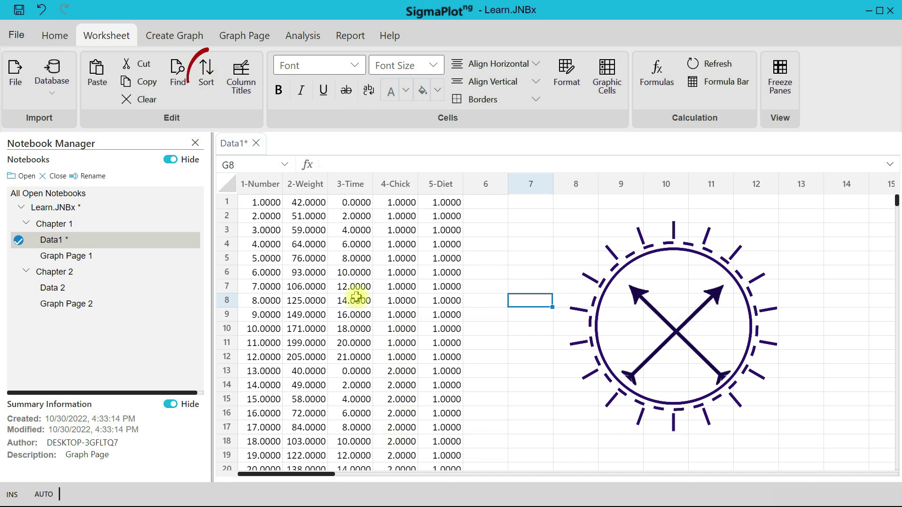
{"action": "left_click", "coordinate": [208, 87]}
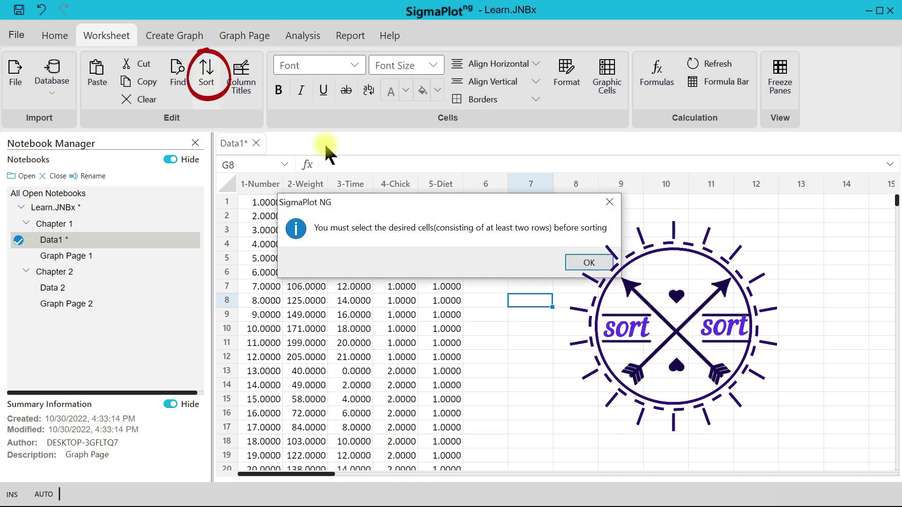
{"action": "left_click", "coordinate": [605, 193]}
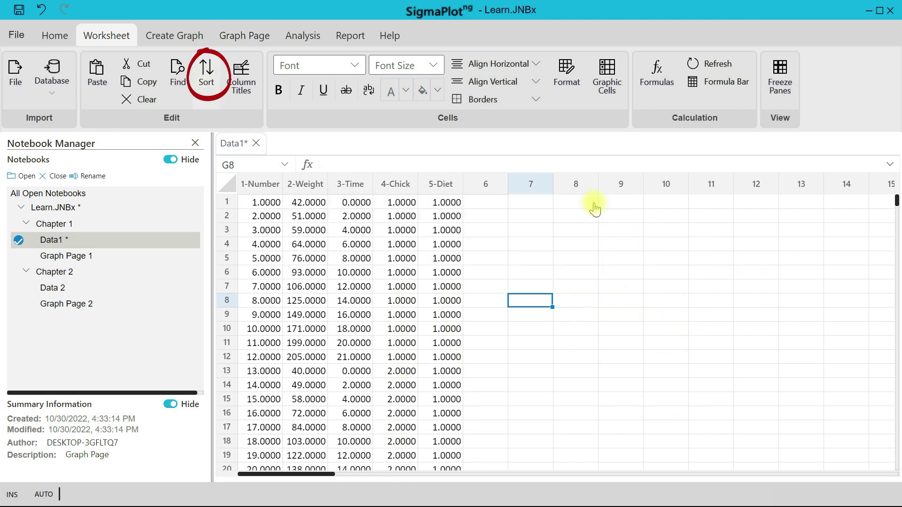
{"action": "left_click", "coordinate": [258, 183]}
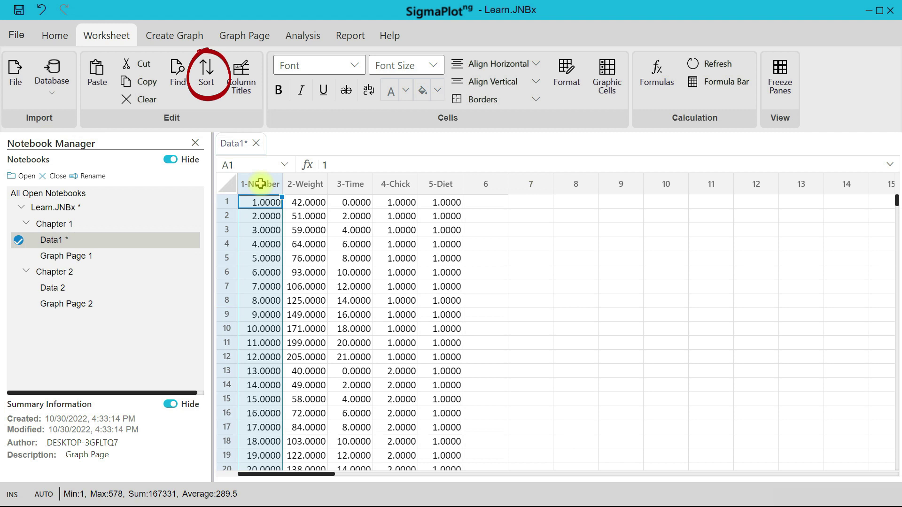
{"action": "left_click", "coordinate": [206, 77]}
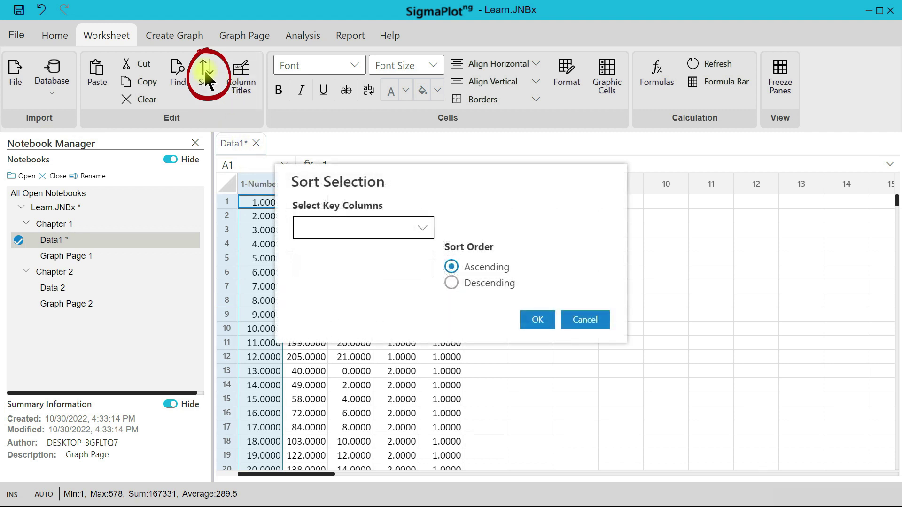
{"action": "left_click", "coordinate": [424, 229]}
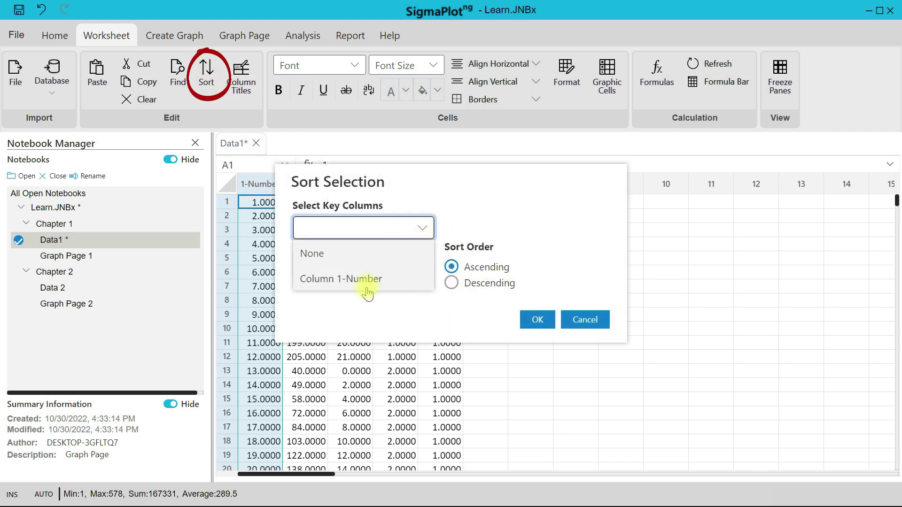
{"action": "left_click", "coordinate": [488, 235]}
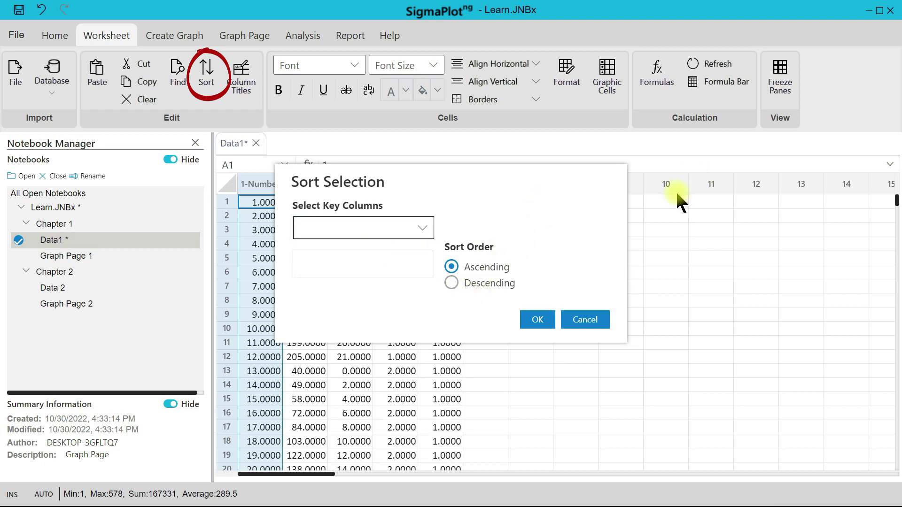
{"action": "left_click", "coordinate": [571, 326]}
{"action": "left_click_drag", "start_coordinate": [318, 184], "coordinate": [427, 181]}
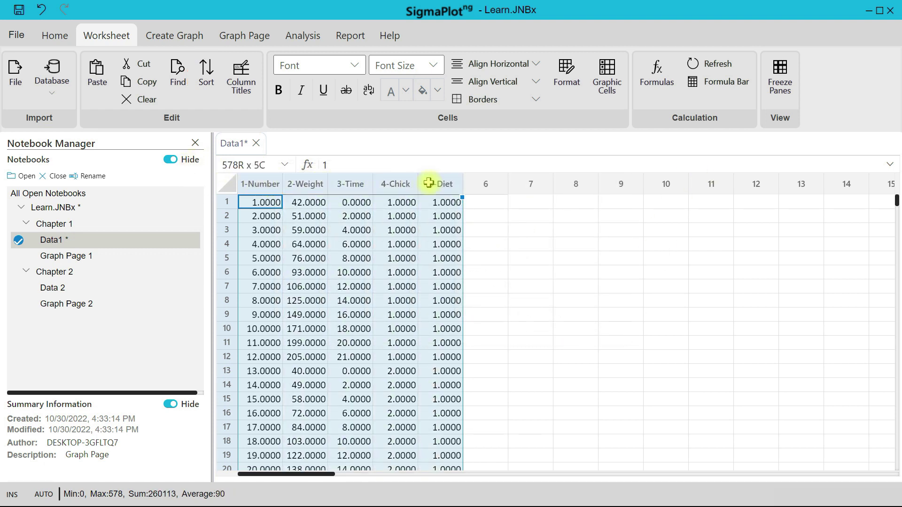
{"action": "left_click", "coordinate": [207, 85]}
{"action": "left_click", "coordinate": [422, 229]}
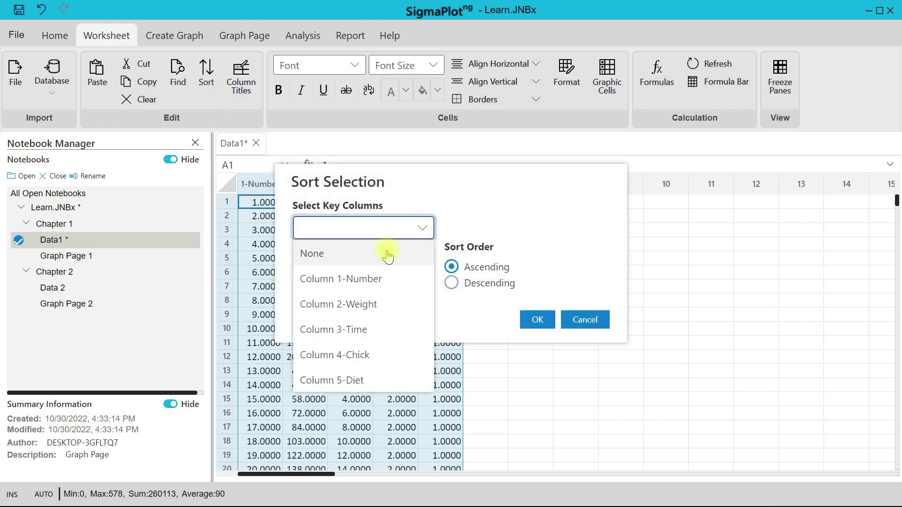
{"action": "left_click", "coordinate": [364, 281]}
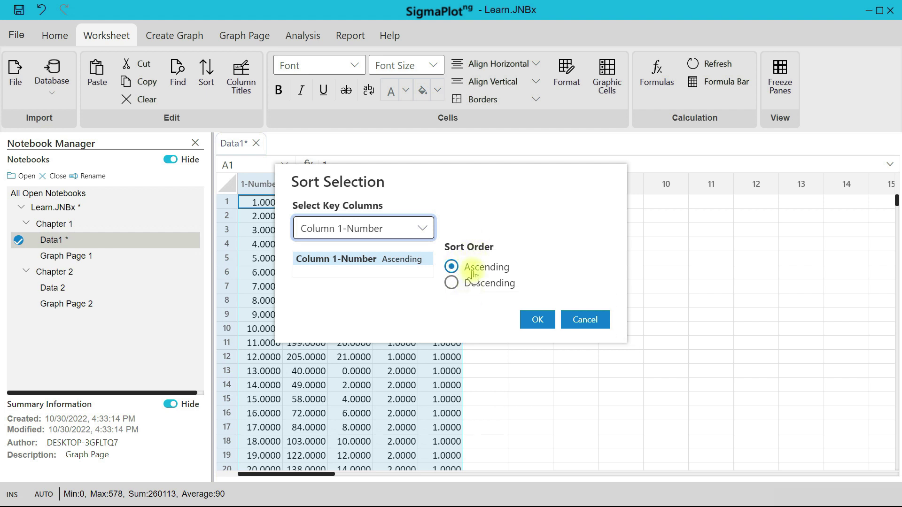
{"action": "left_click", "coordinate": [461, 284]}
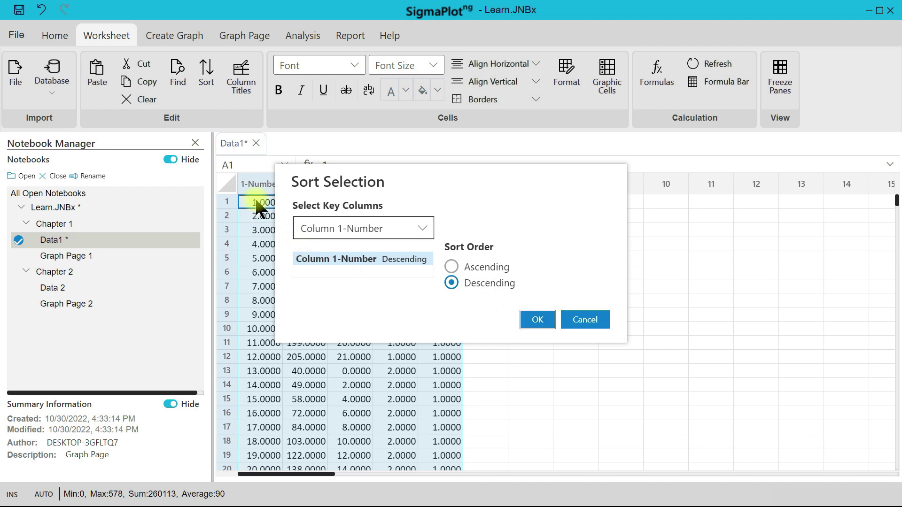
{"action": "key", "text": "Return"}
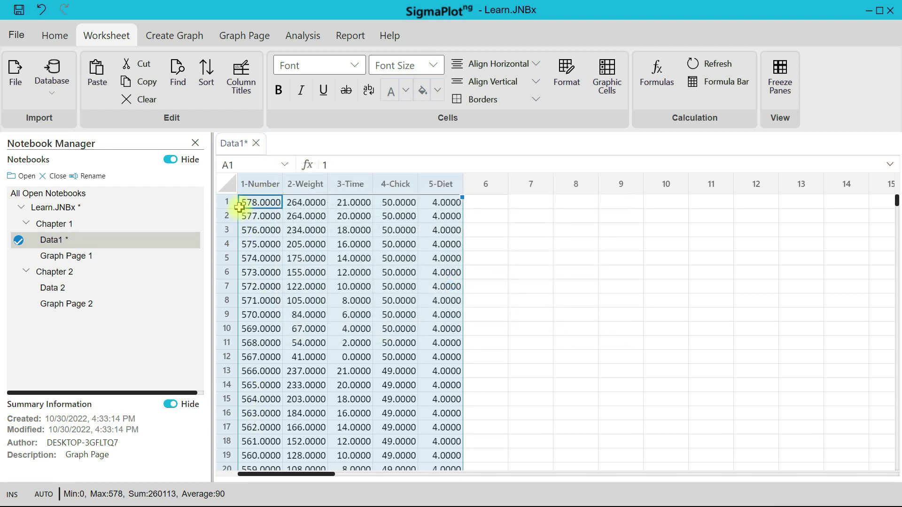
{"action": "left_click", "coordinate": [206, 85]}
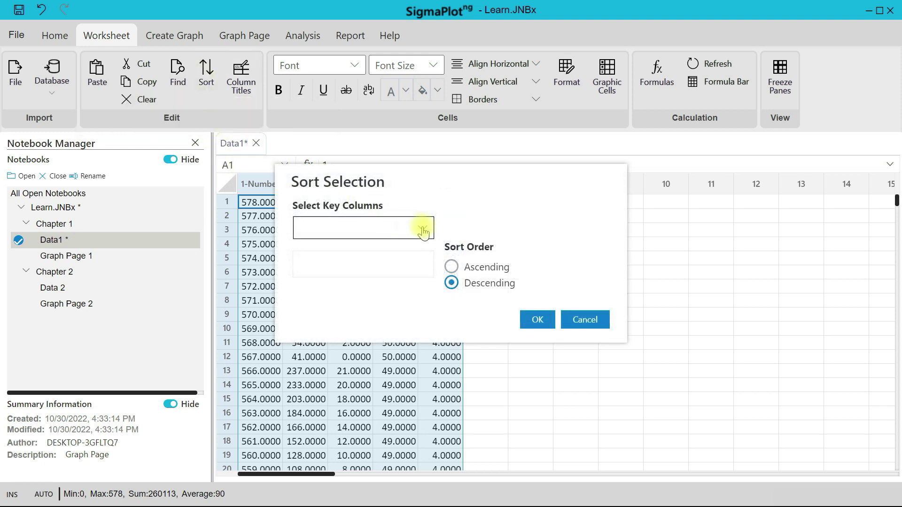
{"action": "left_click", "coordinate": [422, 230]}
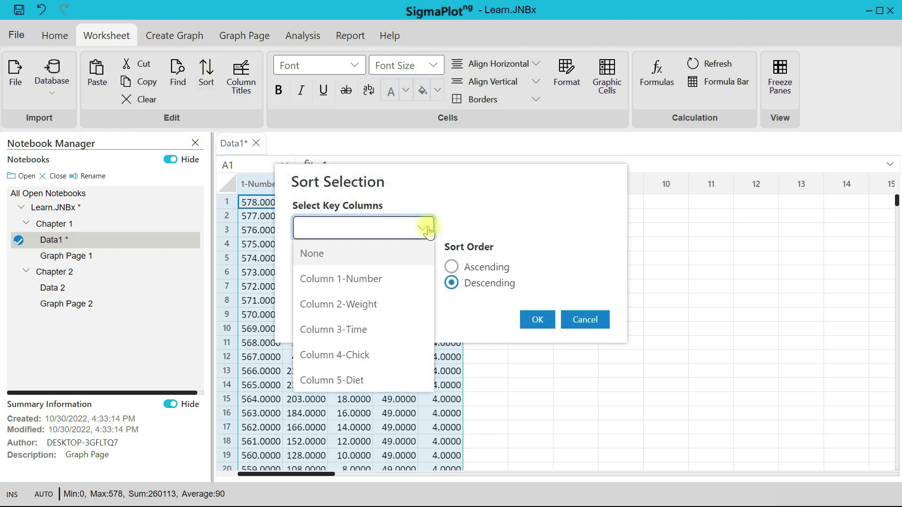
{"action": "left_click", "coordinate": [340, 280]}
{"action": "left_click", "coordinate": [451, 267]}
{"action": "left_click", "coordinate": [537, 325]}
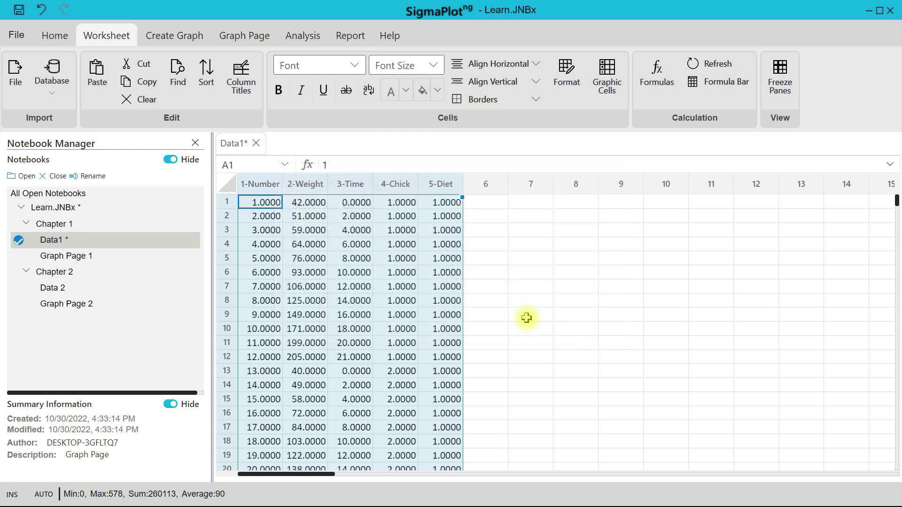
{"action": "left_click", "coordinate": [575, 286]}
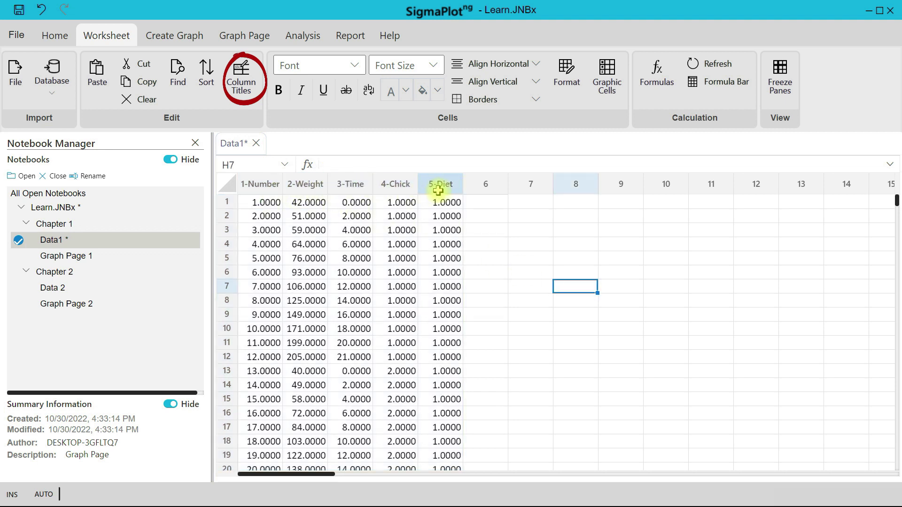
Step: Inspect the Promote Row to Titles dialog and close it without promoting a row
{"action": "left_click", "coordinate": [252, 91]}
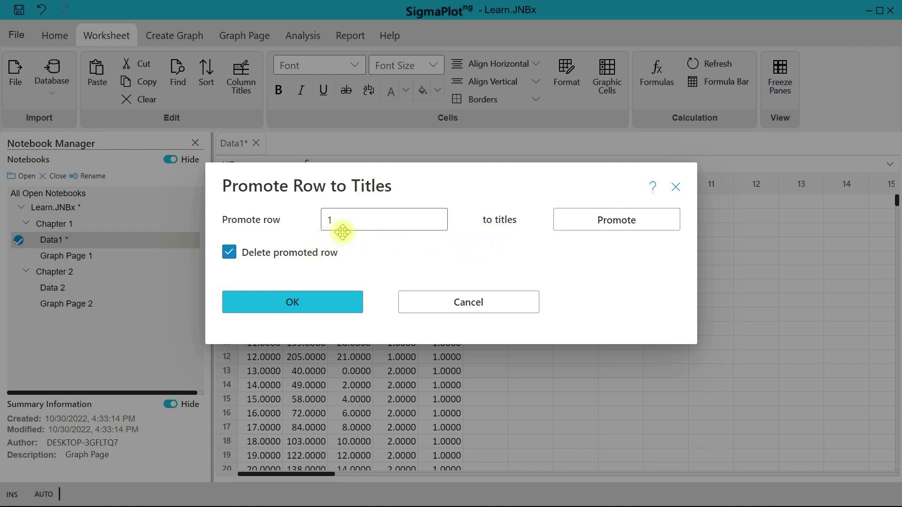
{"action": "left_click_drag", "start_coordinate": [282, 187], "coordinate": [446, 207]}
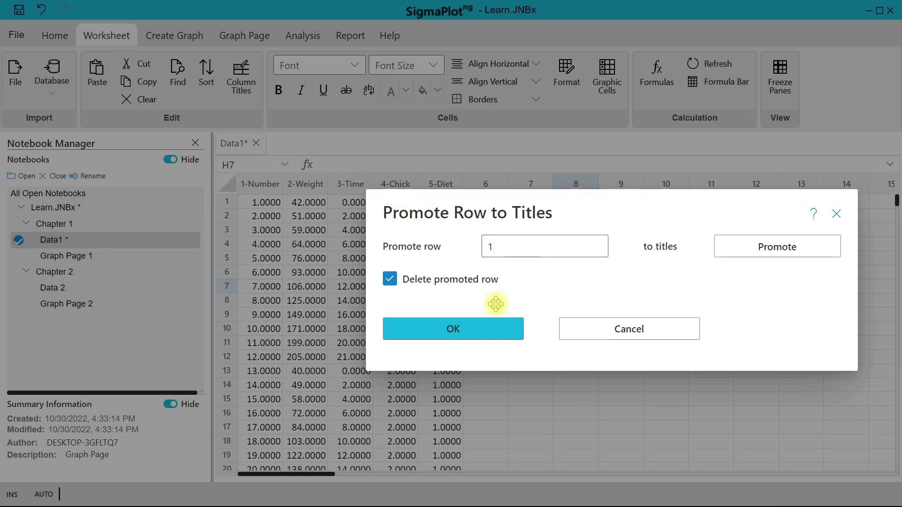
{"action": "left_click", "coordinate": [511, 249]}
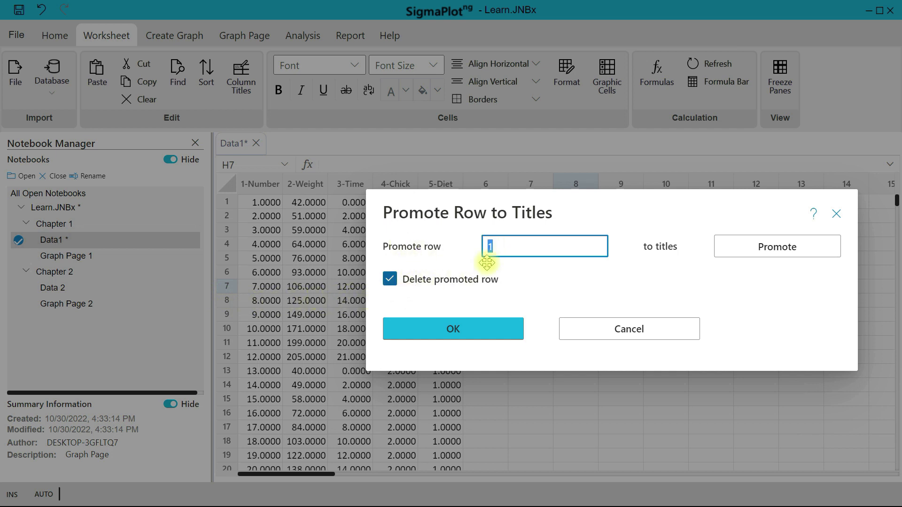
{"action": "left_click", "coordinate": [836, 216]}
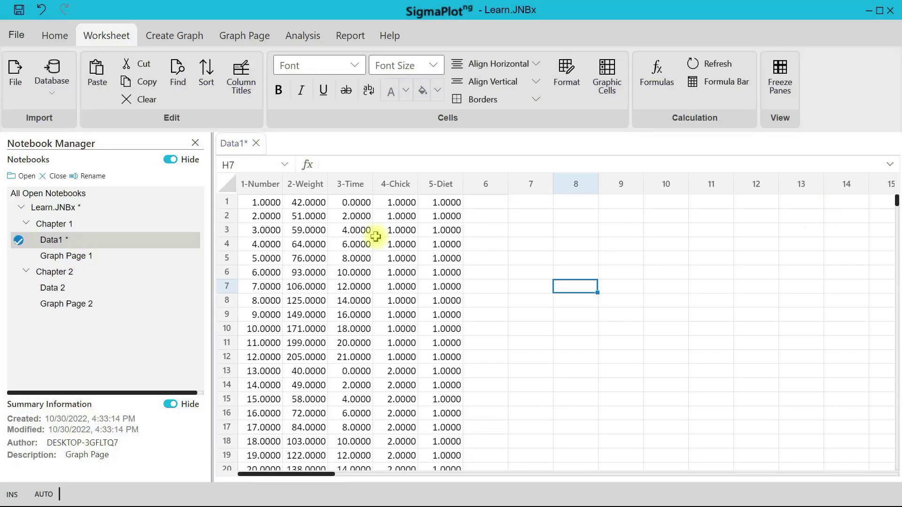
Step: Confirm the 1-Number title to widen column 1, leaving 2-Weight unchanged
{"action": "left_click", "coordinate": [266, 184]}
{"action": "left_click", "coordinate": [263, 184]}
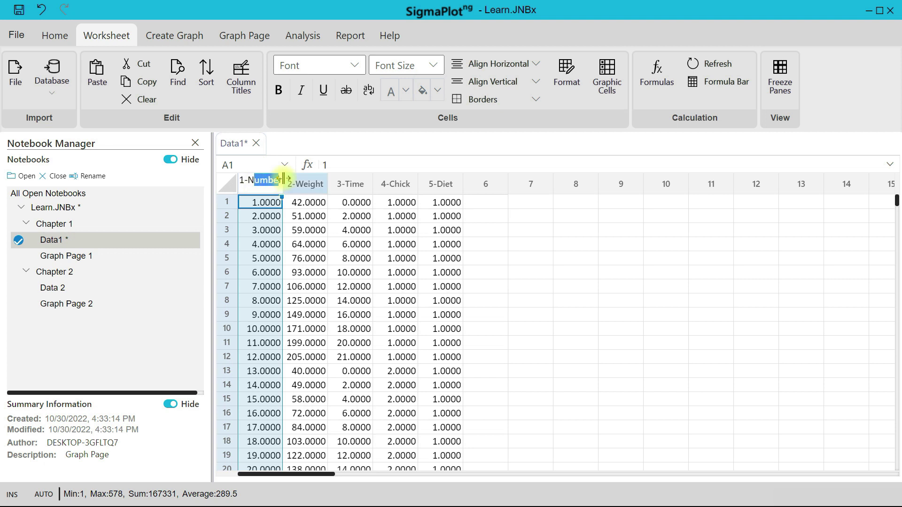
{"action": "key", "text": "Return"}
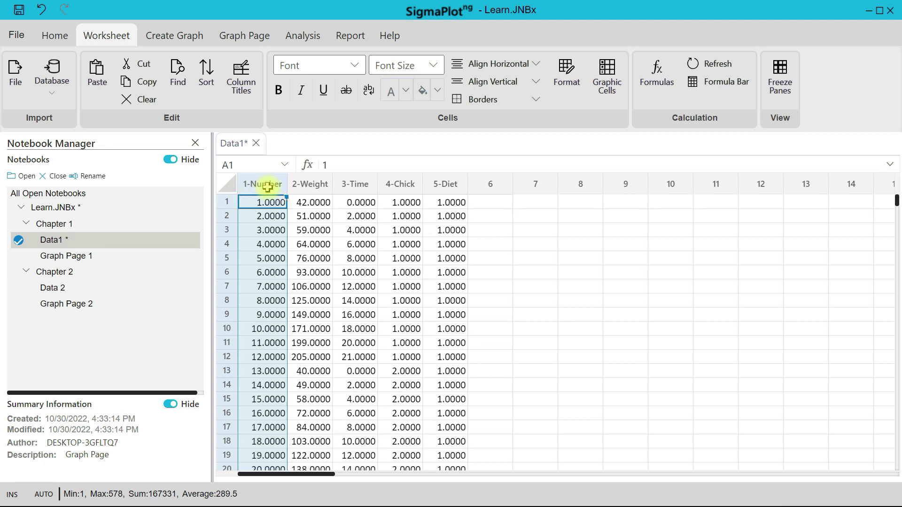
{"action": "left_click", "coordinate": [312, 182]}
{"action": "left_click", "coordinate": [310, 184]}
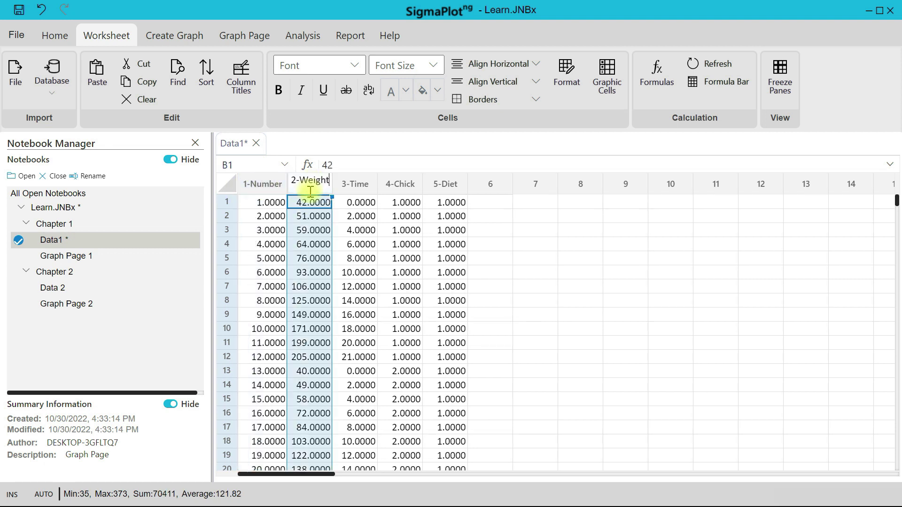
{"action": "left_click", "coordinate": [519, 225]}
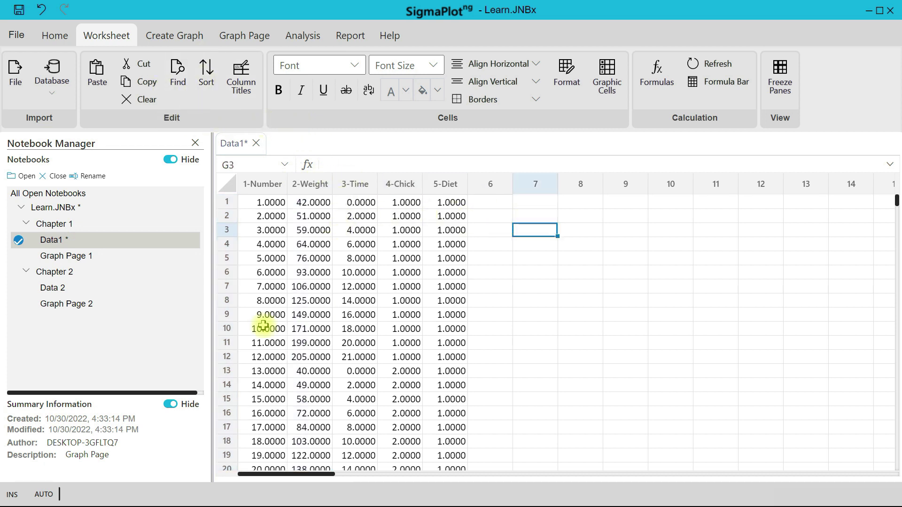
{"action": "right_click", "coordinate": [319, 203]}
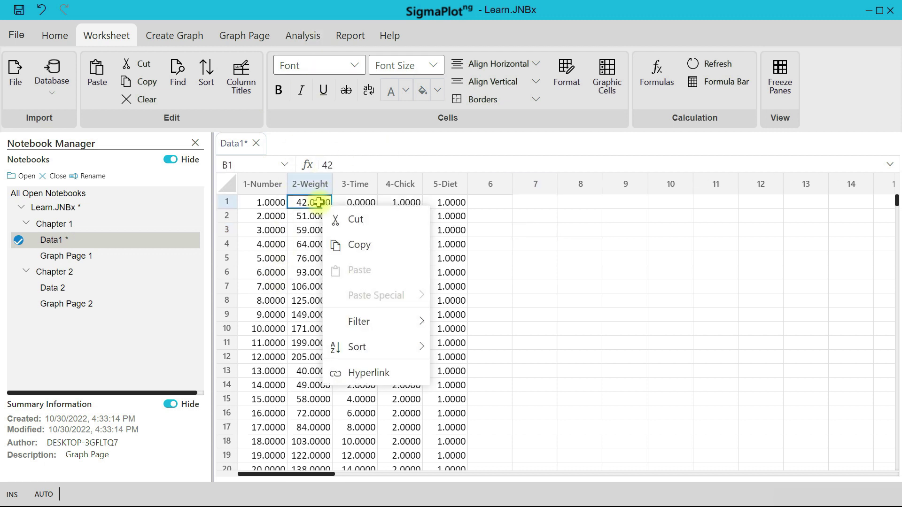
{"action": "mouse_move", "coordinate": [405, 324]}
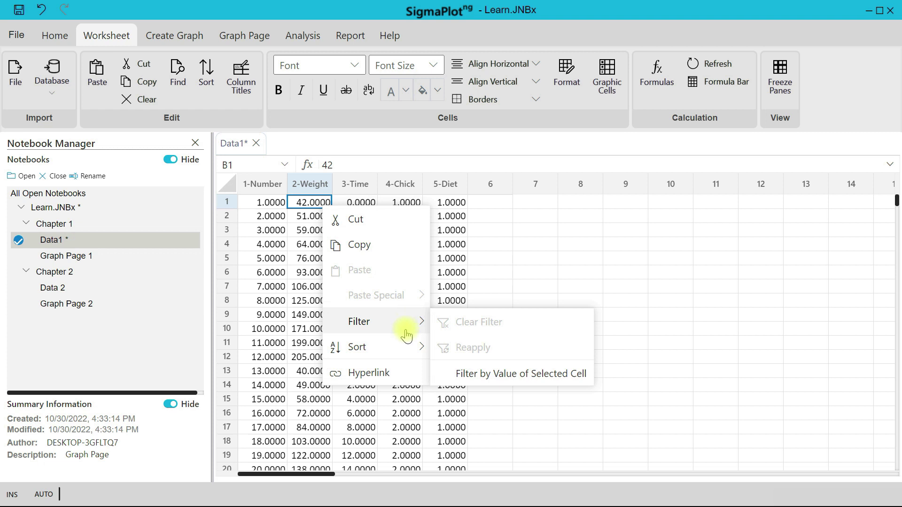
{"action": "mouse_move", "coordinate": [408, 351]}
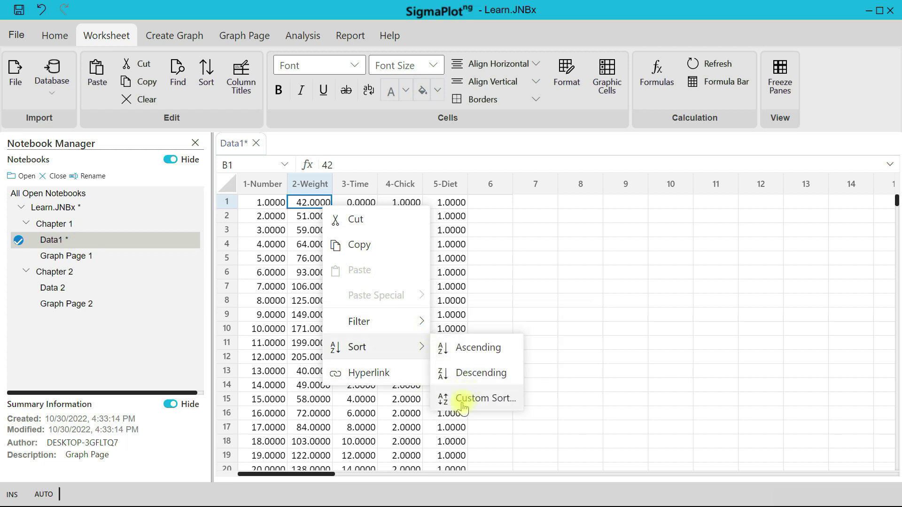
{"action": "left_click", "coordinate": [544, 277]}
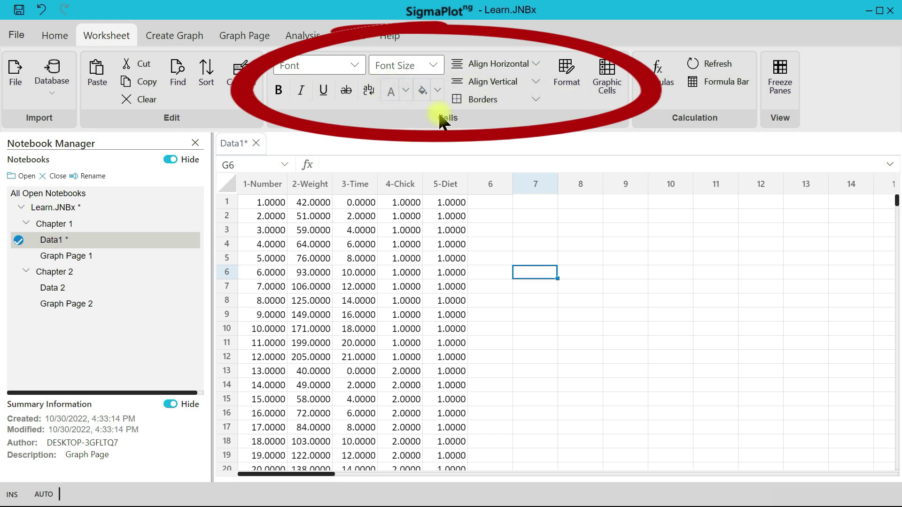
Step: Select cells A1:E12, viewing the Font list without choosing a font
{"action": "left_click", "coordinate": [273, 203]}
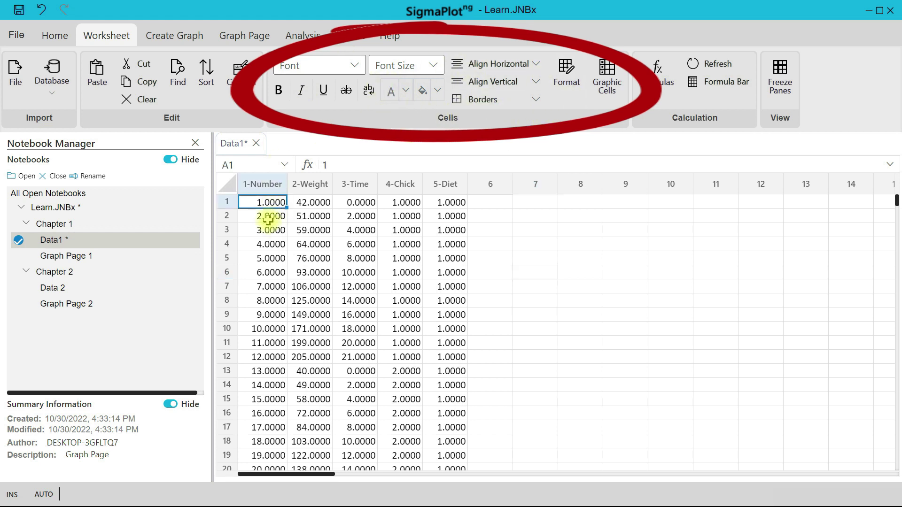
{"action": "left_click", "coordinate": [358, 70]}
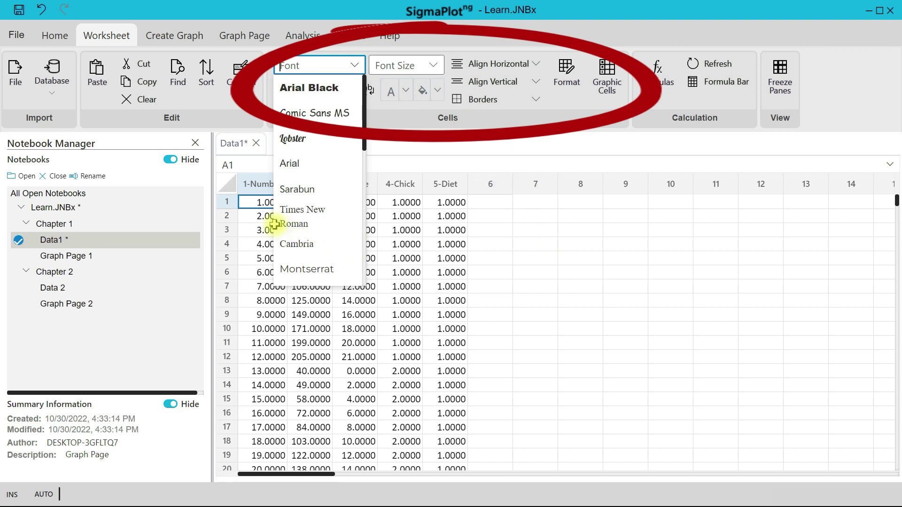
{"action": "left_click", "coordinate": [256, 209]}
{"action": "left_click_drag", "start_coordinate": [256, 207], "coordinate": [362, 287]}
{"action": "left_click_drag", "start_coordinate": [420, 353], "coordinate": [435, 355]}
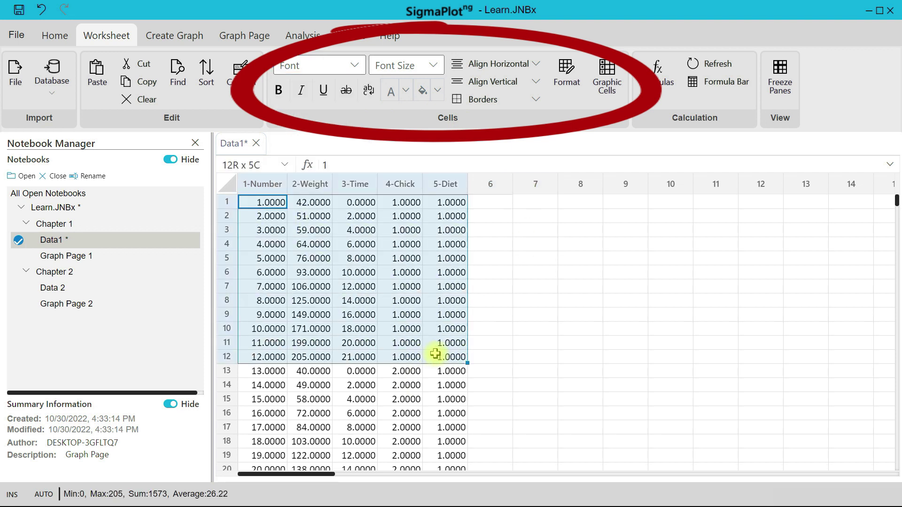
{"action": "left_click", "coordinate": [354, 65]}
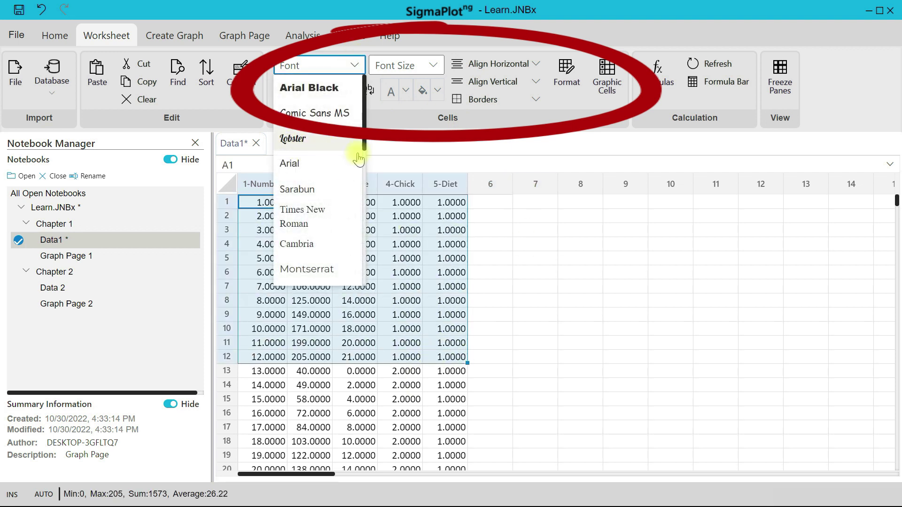
{"action": "left_click", "coordinate": [500, 117]}
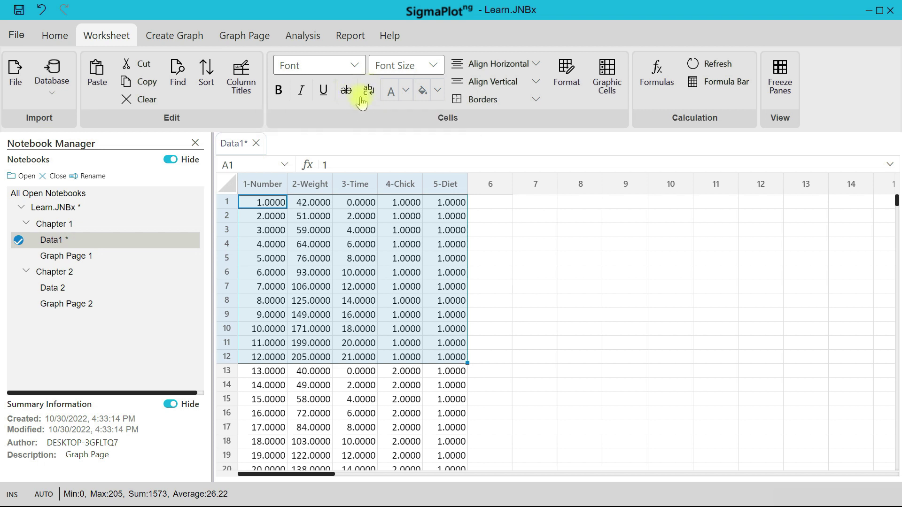
{"action": "left_click", "coordinate": [390, 92]}
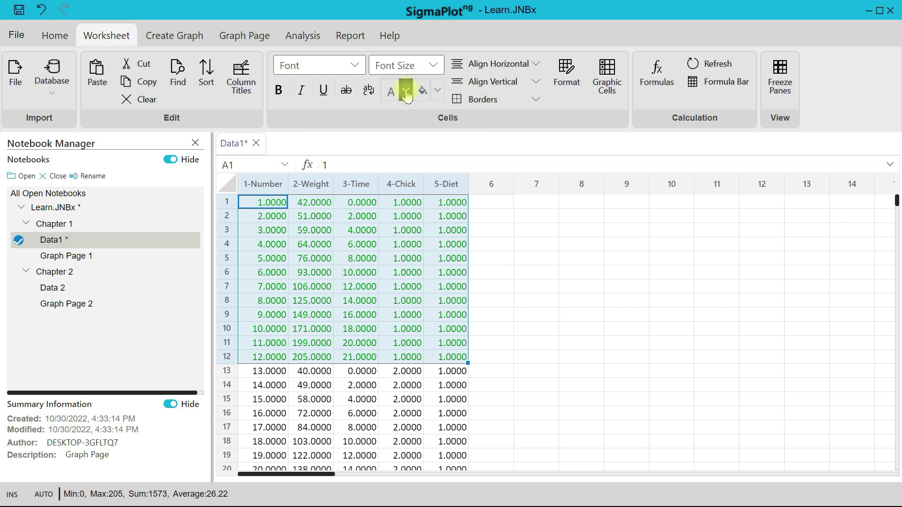
{"action": "left_click", "coordinate": [406, 92]}
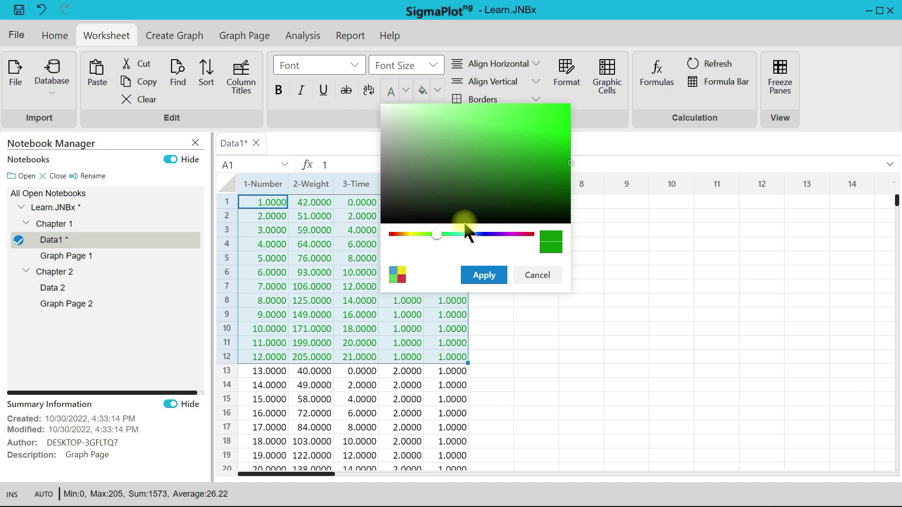
{"action": "left_click", "coordinate": [628, 247]}
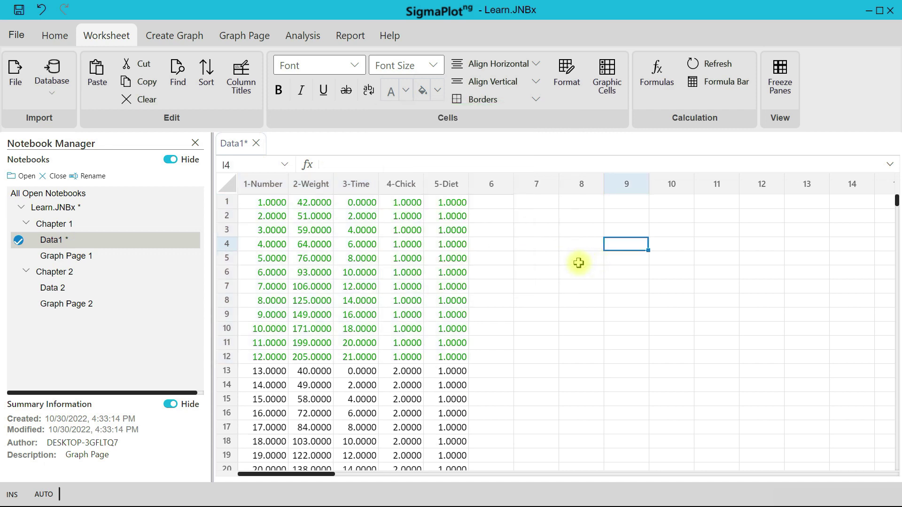
{"action": "key", "text": "ctrl+z"}
{"action": "left_click", "coordinate": [486, 258]}
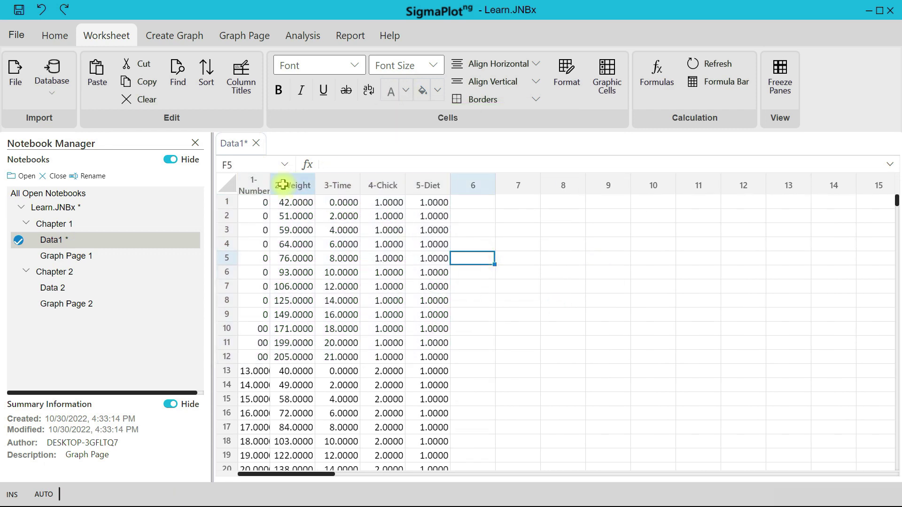
{"action": "left_click_drag", "start_coordinate": [287, 184], "coordinate": [291, 184]}
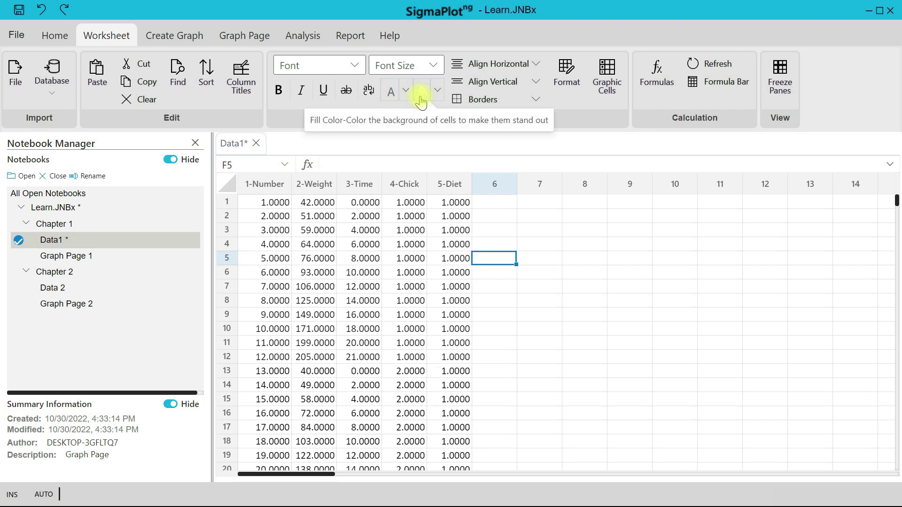
{"action": "left_click", "coordinate": [268, 205]}
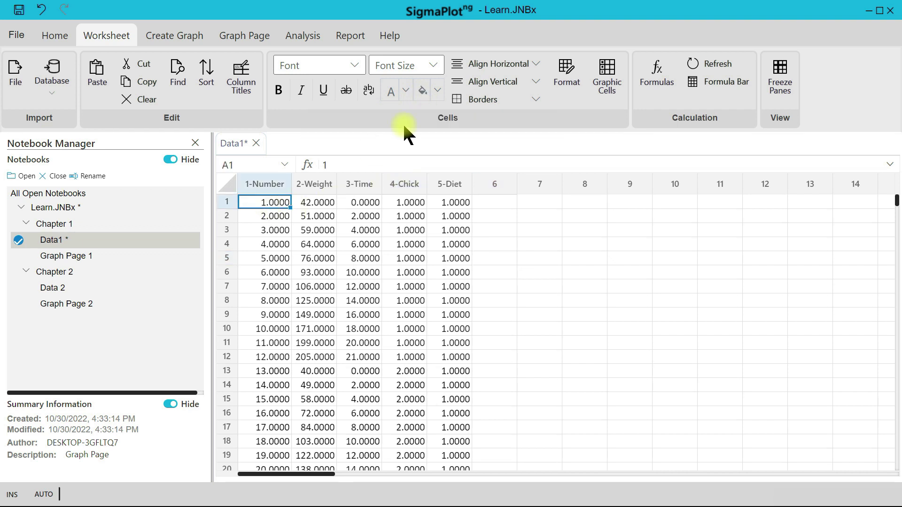
{"action": "left_click", "coordinate": [438, 92]}
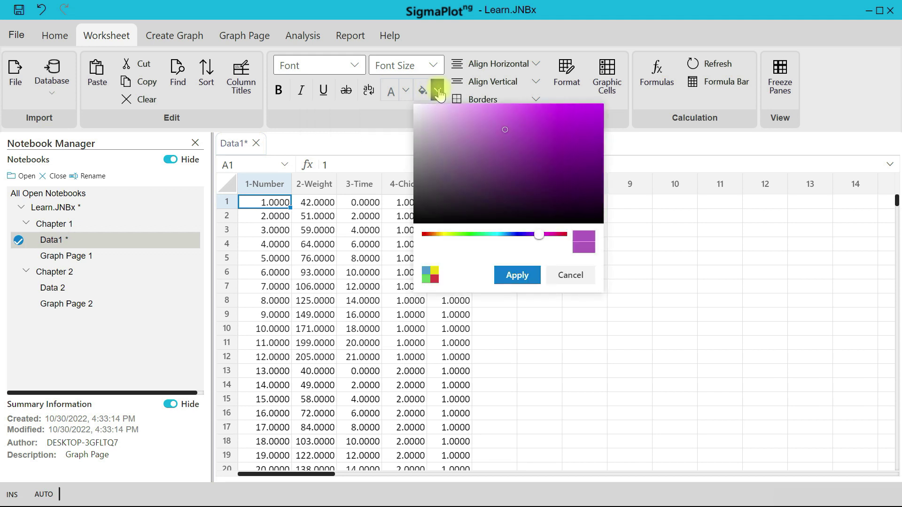
{"action": "left_click", "coordinate": [737, 284]}
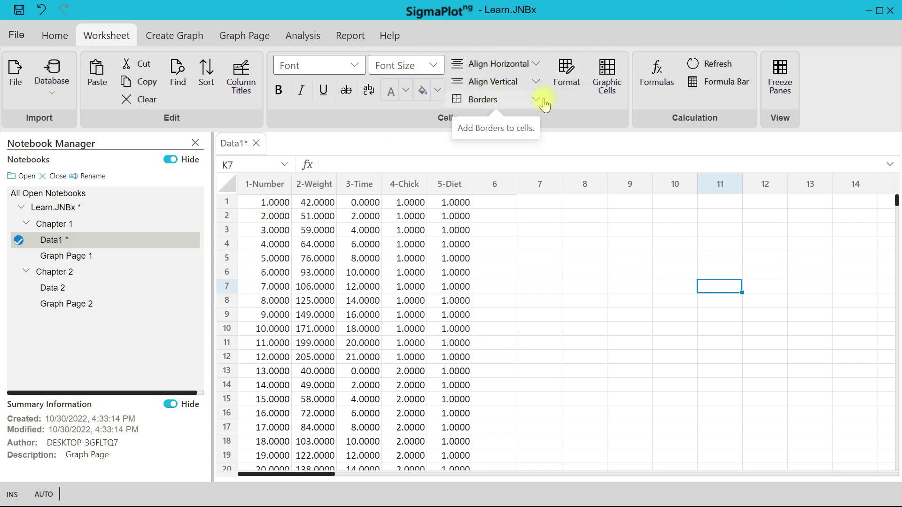
Step: Select A1:E10 and apply All borders to every cell
{"action": "left_click", "coordinate": [537, 101]}
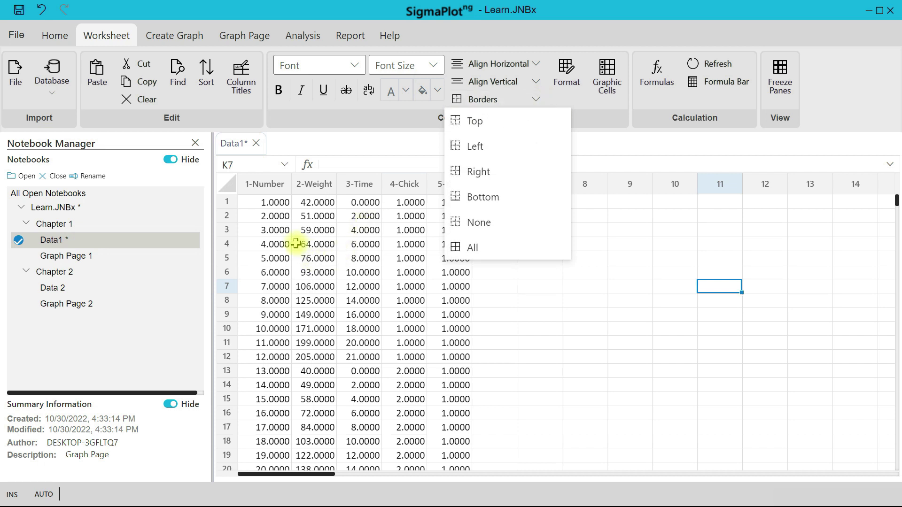
{"action": "left_click_drag", "start_coordinate": [257, 206], "coordinate": [449, 331]}
{"action": "left_click", "coordinate": [535, 100]}
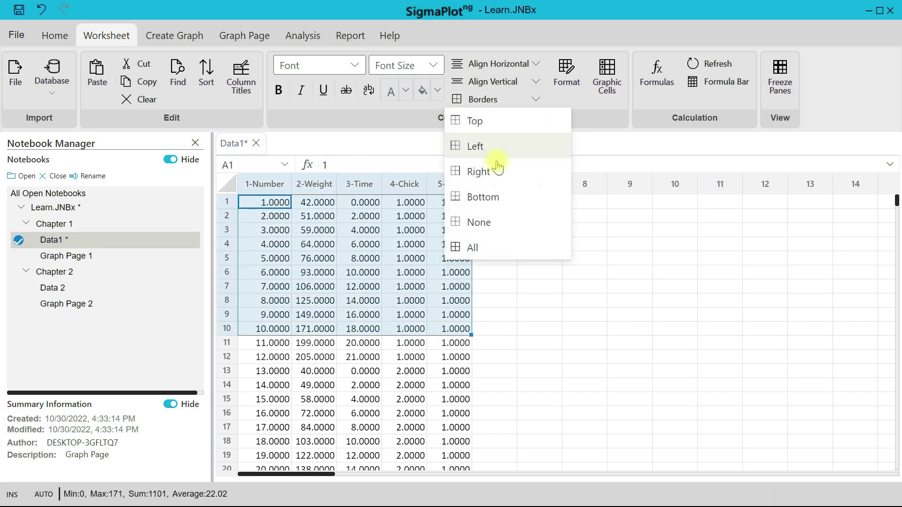
{"action": "left_click", "coordinate": [486, 248]}
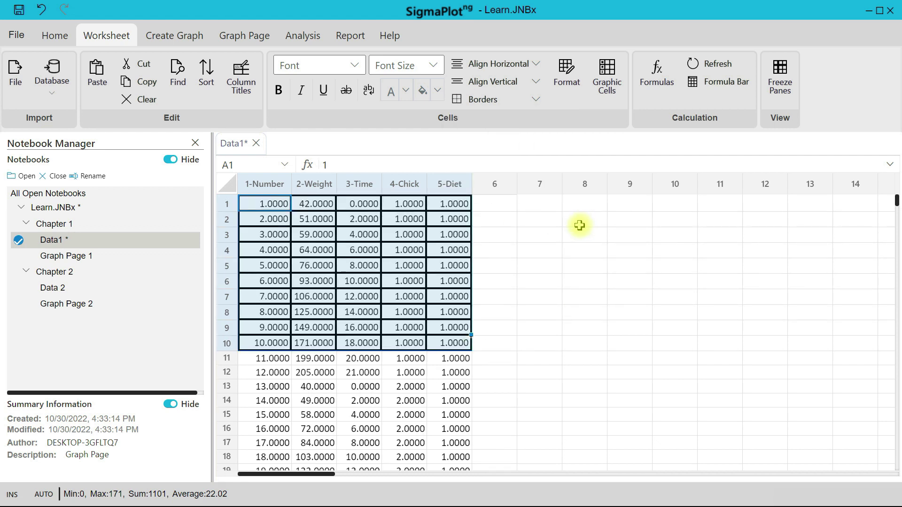
Step: Try the vertical and horizontal alignments, ending with the values centred horizontally
{"action": "left_click", "coordinate": [535, 86]}
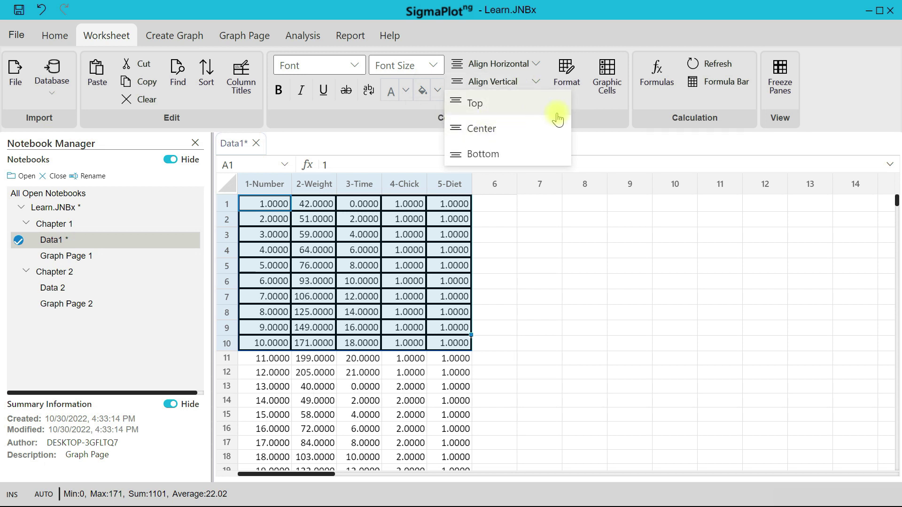
{"action": "left_click", "coordinate": [532, 134]}
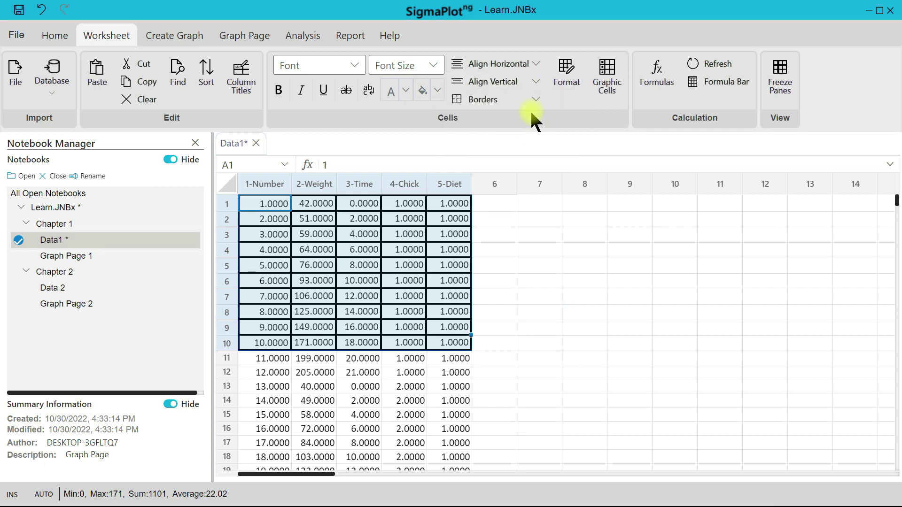
{"action": "left_click", "coordinate": [537, 88]}
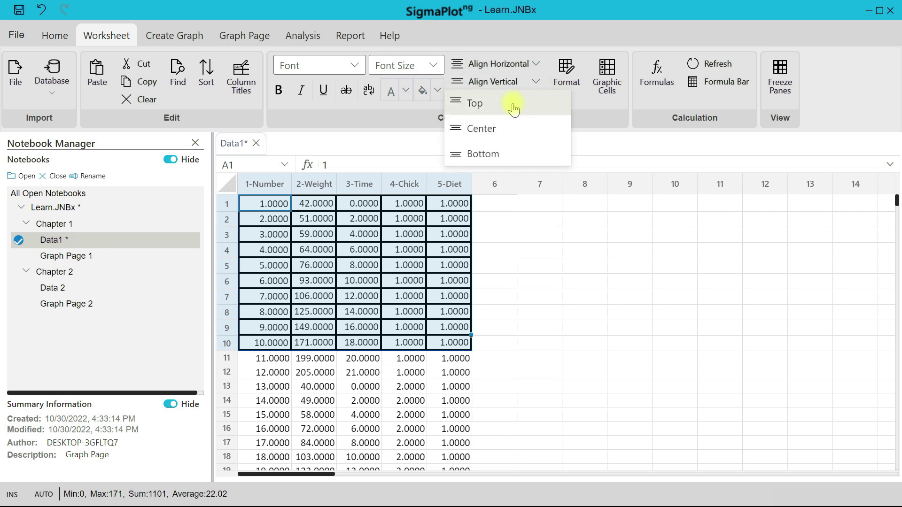
{"action": "left_click", "coordinate": [513, 106]}
{"action": "left_click", "coordinate": [537, 65]}
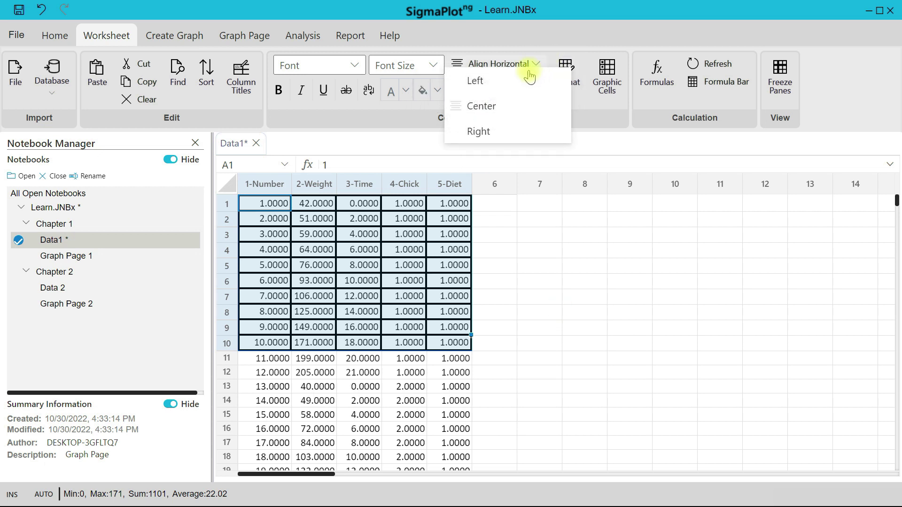
{"action": "left_click", "coordinate": [504, 89]}
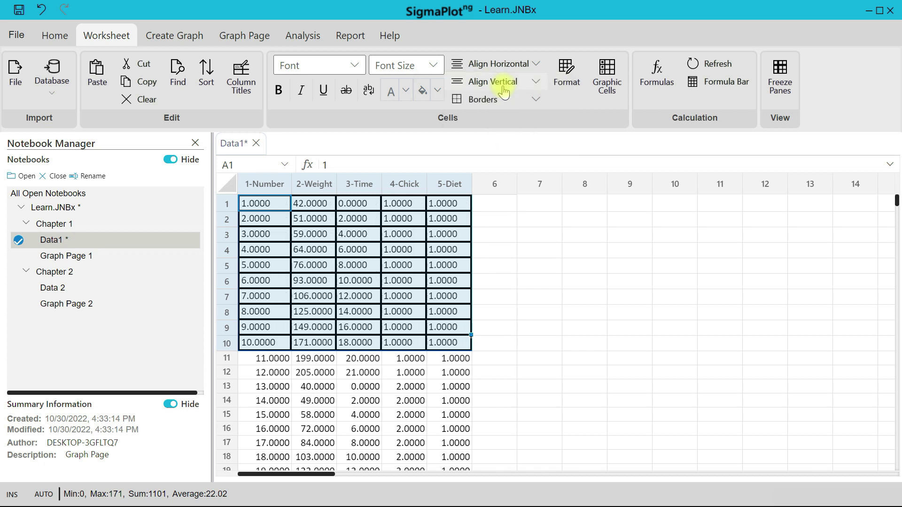
{"action": "left_click", "coordinate": [536, 65]}
{"action": "left_click", "coordinate": [503, 127]}
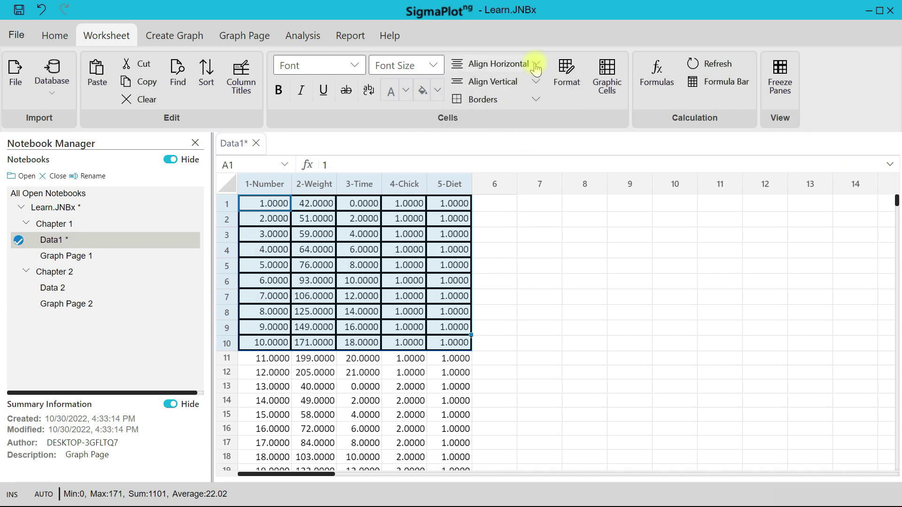
{"action": "left_click", "coordinate": [536, 65]}
{"action": "left_click", "coordinate": [514, 110]}
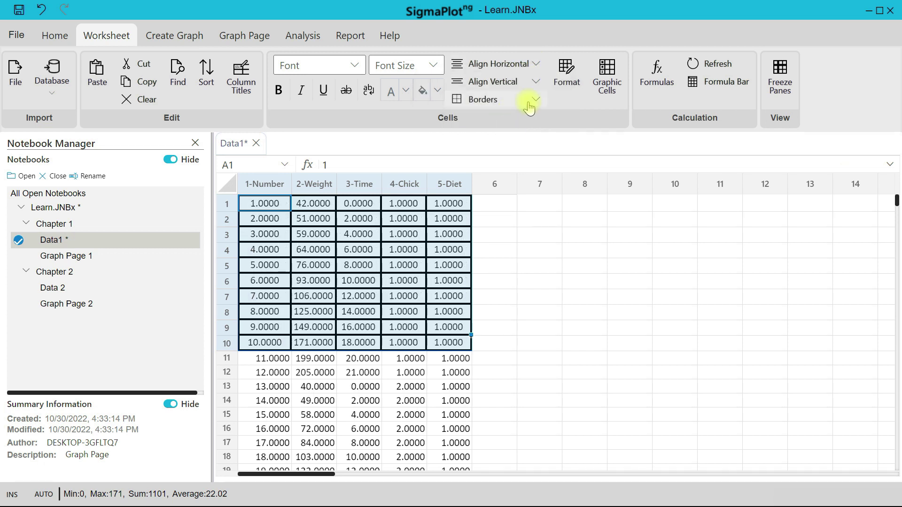
{"action": "left_click", "coordinate": [567, 99]}
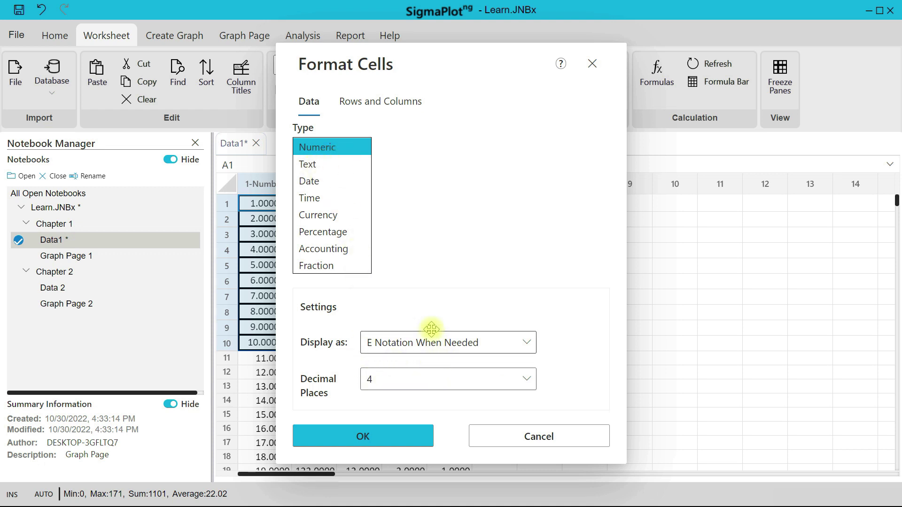
{"action": "left_click", "coordinate": [347, 166]}
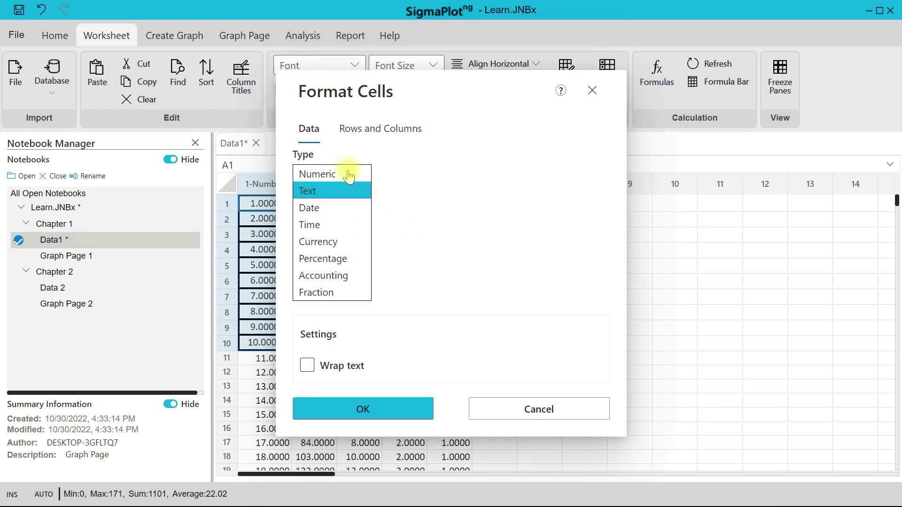
{"action": "left_click", "coordinate": [316, 224]}
{"action": "left_click", "coordinate": [330, 252]}
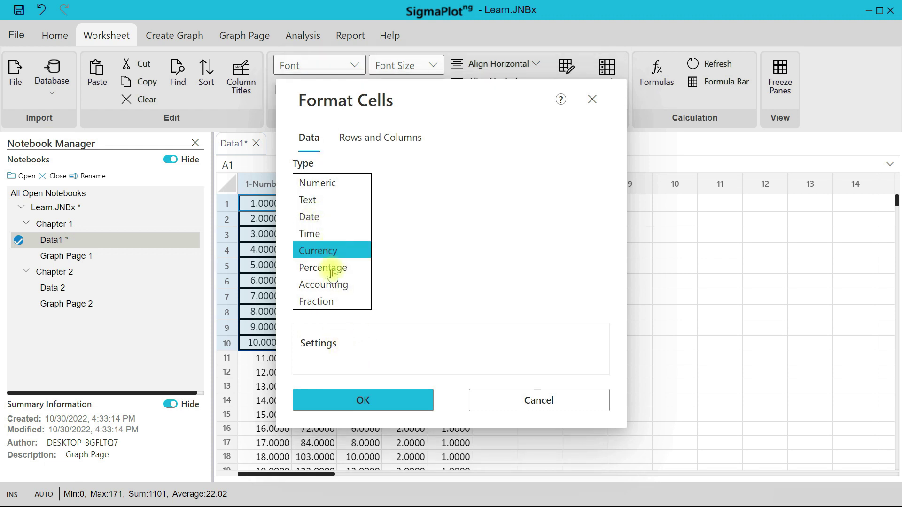
{"action": "left_click", "coordinate": [333, 267]}
{"action": "left_click", "coordinate": [328, 284]}
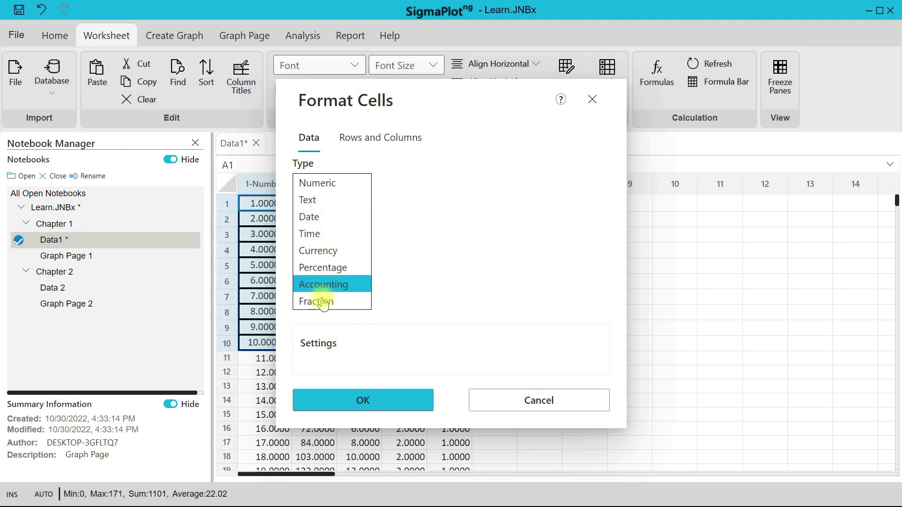
{"action": "left_click", "coordinate": [324, 301]}
{"action": "left_click", "coordinate": [363, 138]}
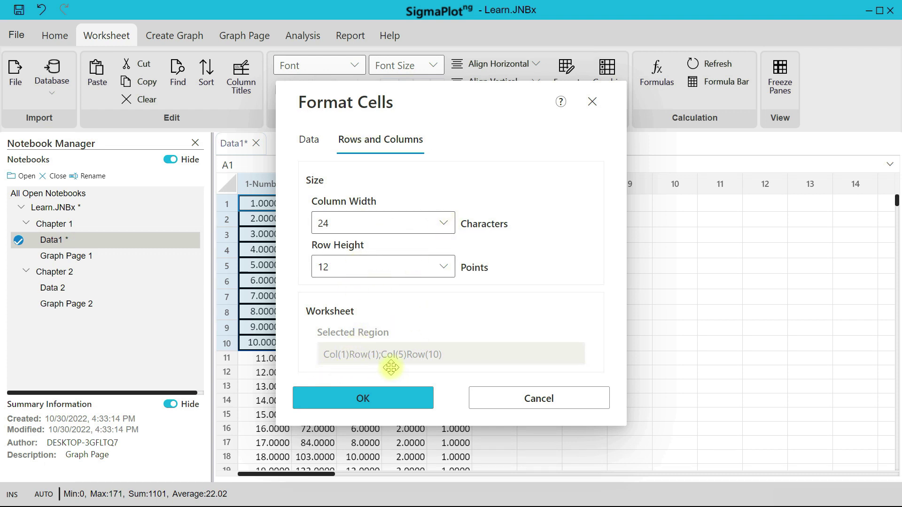
{"action": "left_click", "coordinate": [593, 103]}
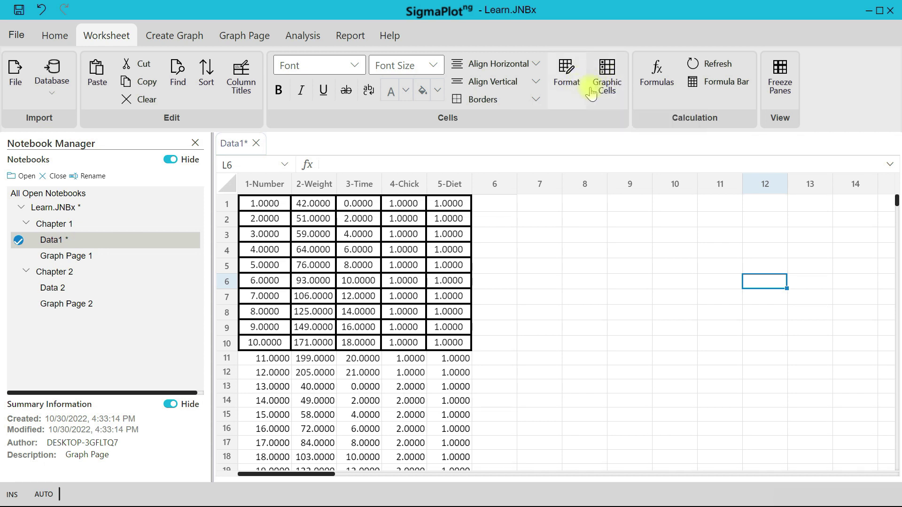
Step: Insert a green colour graphic cell into G1
{"action": "left_click", "coordinate": [607, 85]}
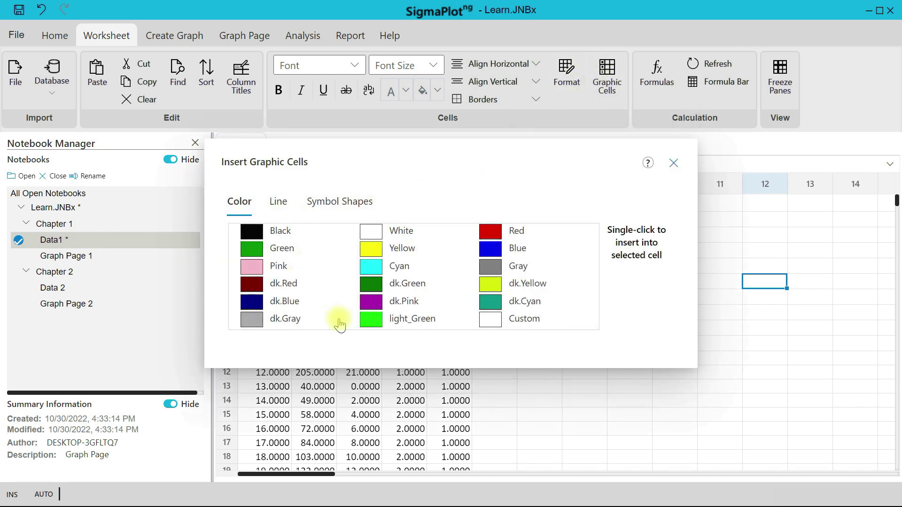
{"action": "left_click", "coordinate": [674, 163]}
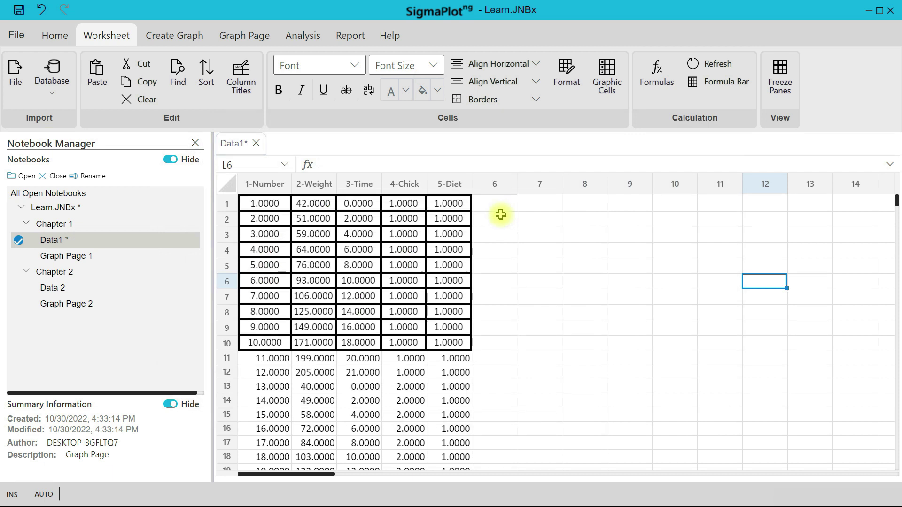
{"action": "left_click", "coordinate": [550, 199]}
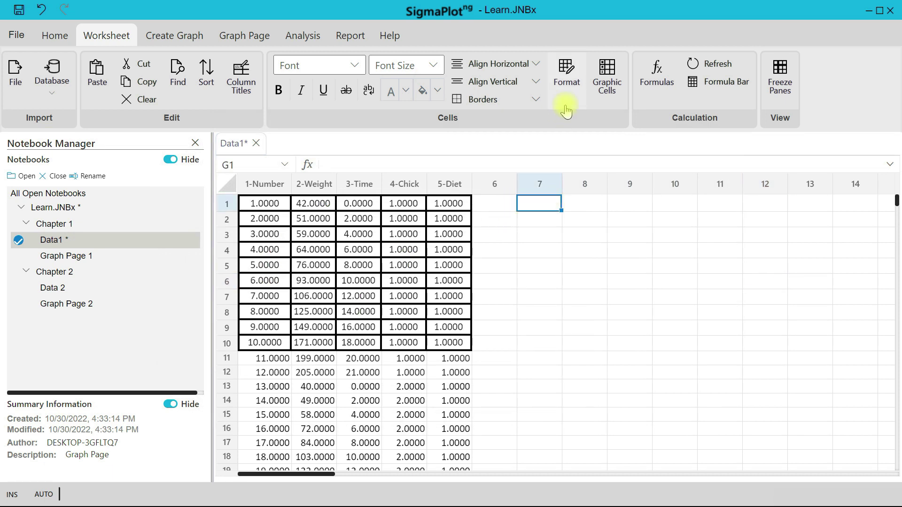
{"action": "left_click", "coordinate": [618, 75]}
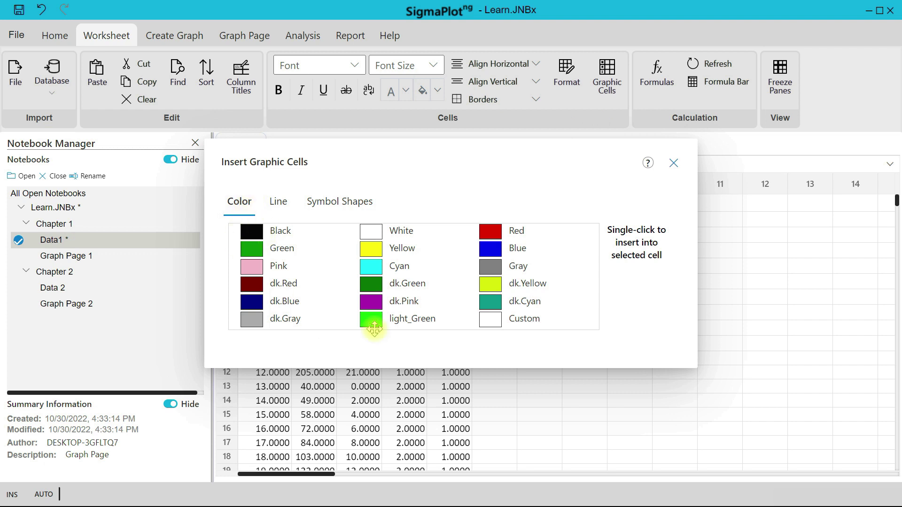
{"action": "left_click", "coordinate": [270, 248]}
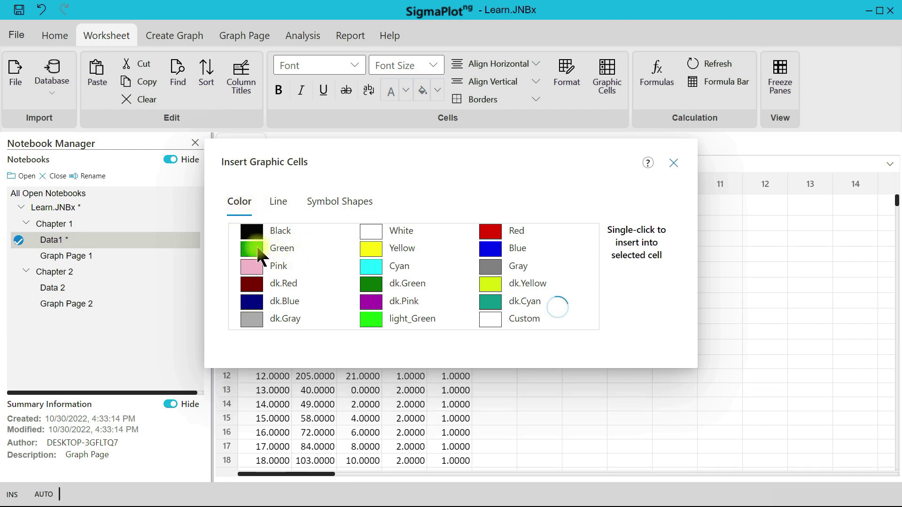
Step: Add yellow and blue colour graphic cells in G3 and G4 of column 7
{"action": "left_click_drag", "start_coordinate": [425, 163], "coordinate": [261, 226]}
{"action": "left_click", "coordinate": [215, 310]}
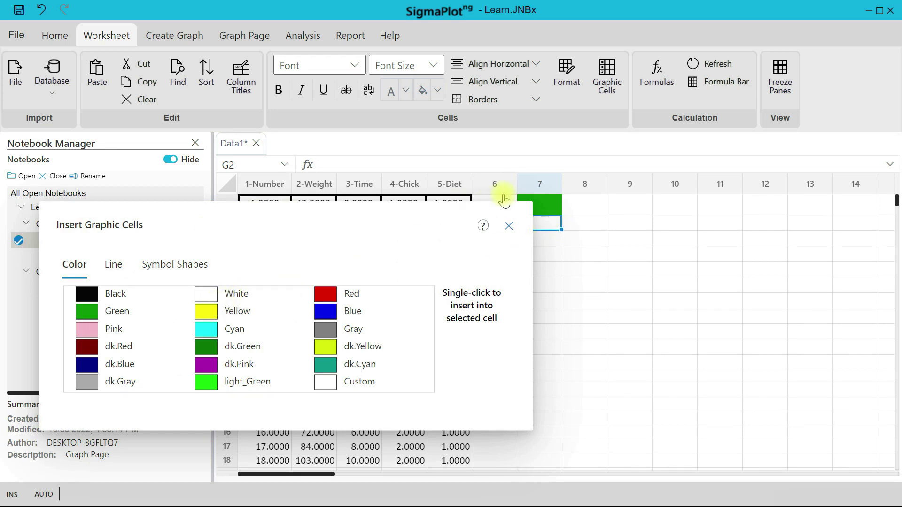
{"action": "left_click_drag", "start_coordinate": [401, 222], "coordinate": [362, 170]}
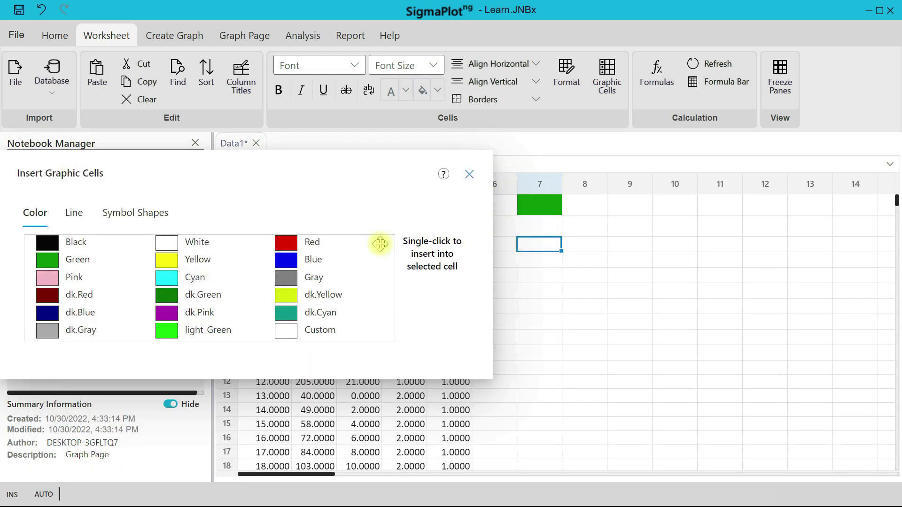
{"action": "left_click", "coordinate": [174, 261]}
{"action": "left_click", "coordinate": [306, 264]}
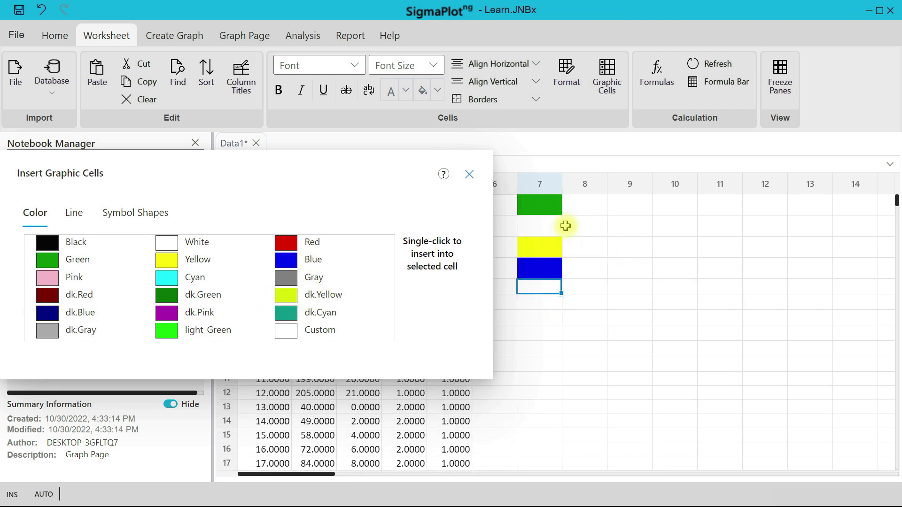
Step: Insert Solid, Long Dash and Long Short line graphic cells into column 7
{"action": "left_click", "coordinate": [74, 214]}
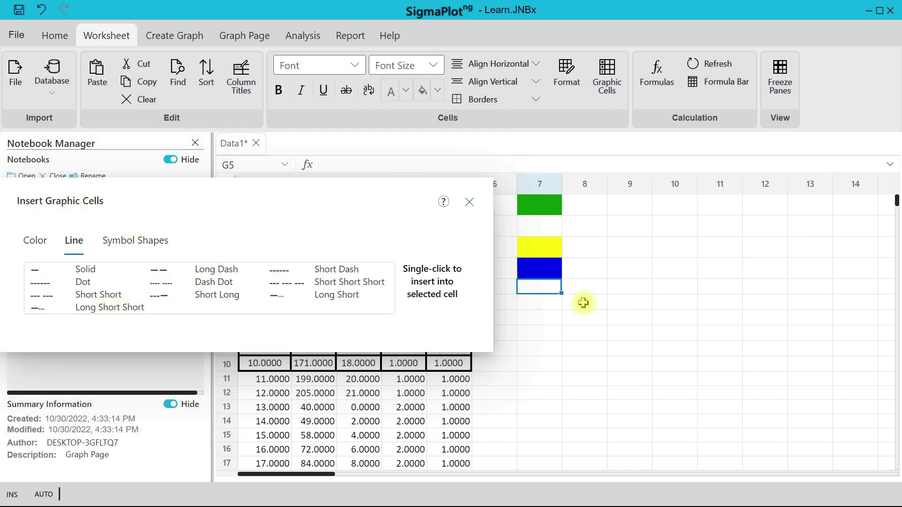
{"action": "left_click", "coordinate": [36, 273]}
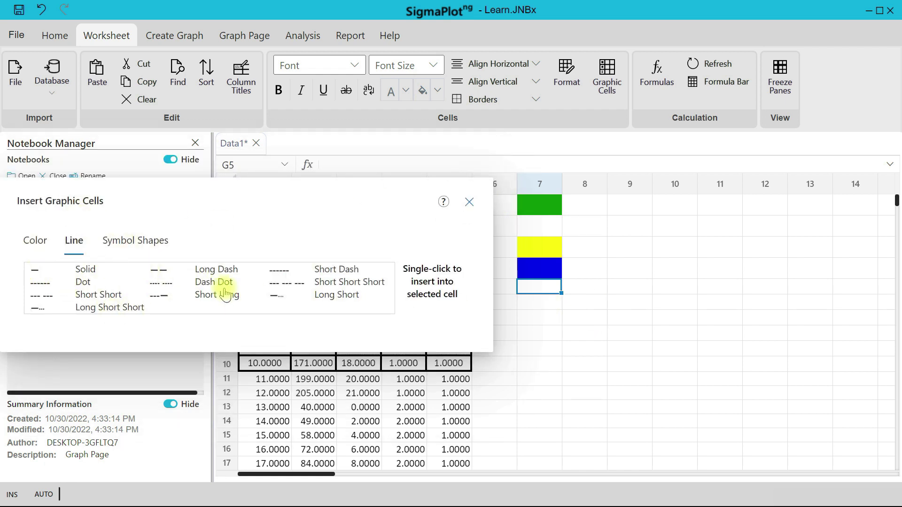
{"action": "left_click", "coordinate": [160, 273]}
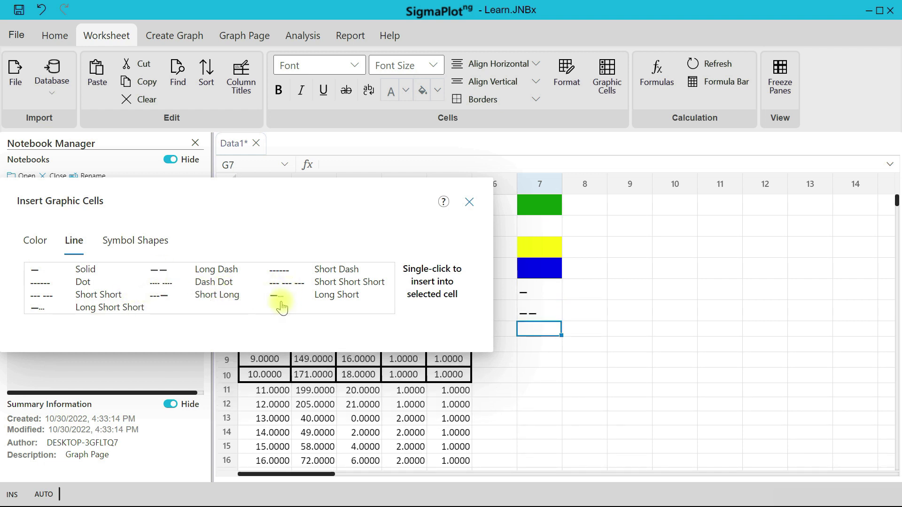
{"action": "left_click", "coordinate": [279, 306]}
Step: Add octagon, downward-triangle and circle symbol cells below the lines in column 7
{"action": "left_click", "coordinate": [149, 239]}
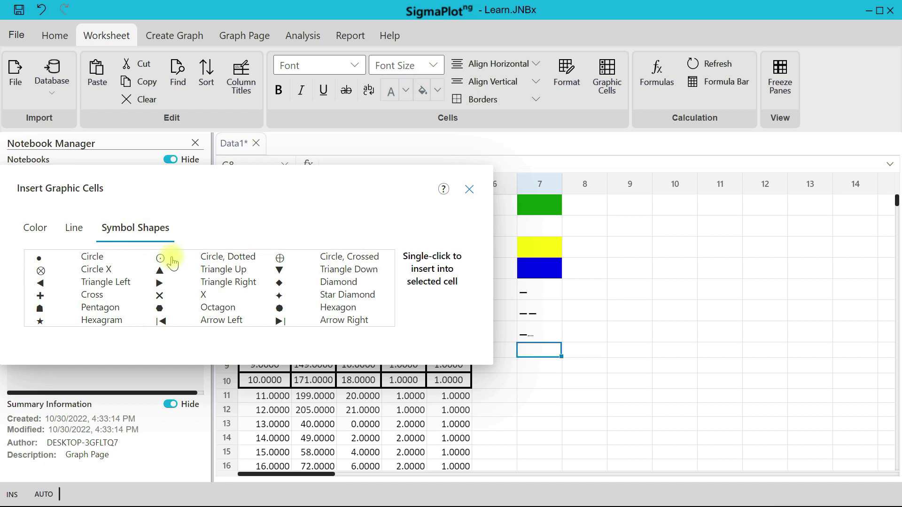
{"action": "left_click", "coordinate": [161, 309]}
{"action": "left_click", "coordinate": [280, 274]}
{"action": "left_click", "coordinate": [90, 262]}
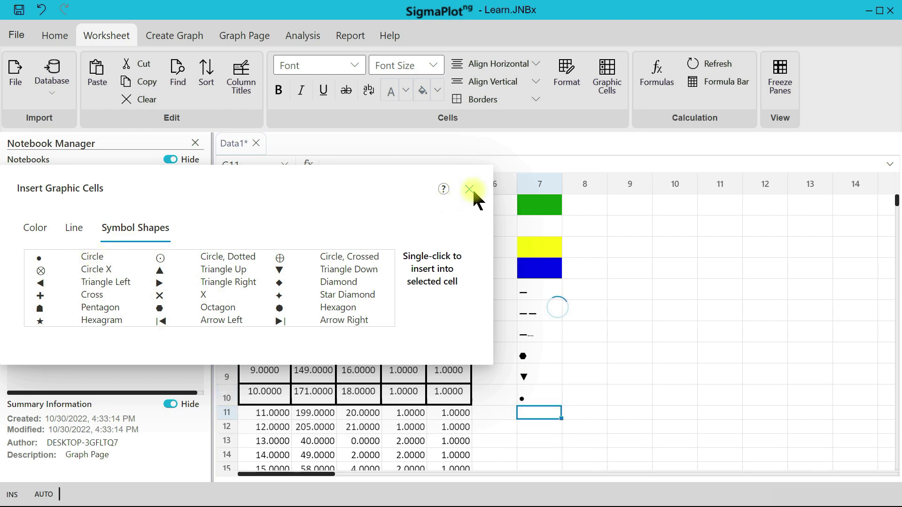
{"action": "left_click", "coordinate": [470, 189]}
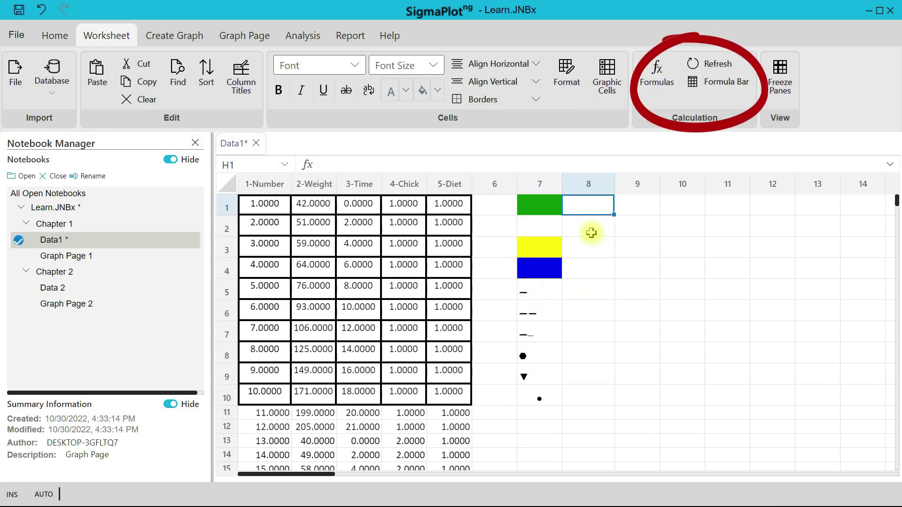
{"action": "left_click", "coordinate": [650, 83]}
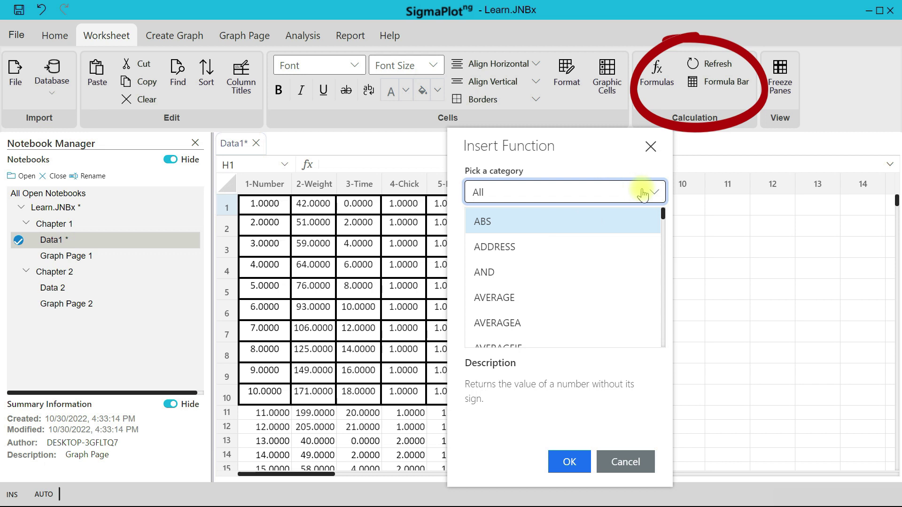
{"action": "scroll", "coordinate": [558, 263], "scroll_direction": "down", "scroll_amount": 5}
{"action": "scroll", "coordinate": [556, 267], "scroll_direction": "down", "scroll_amount": 15}
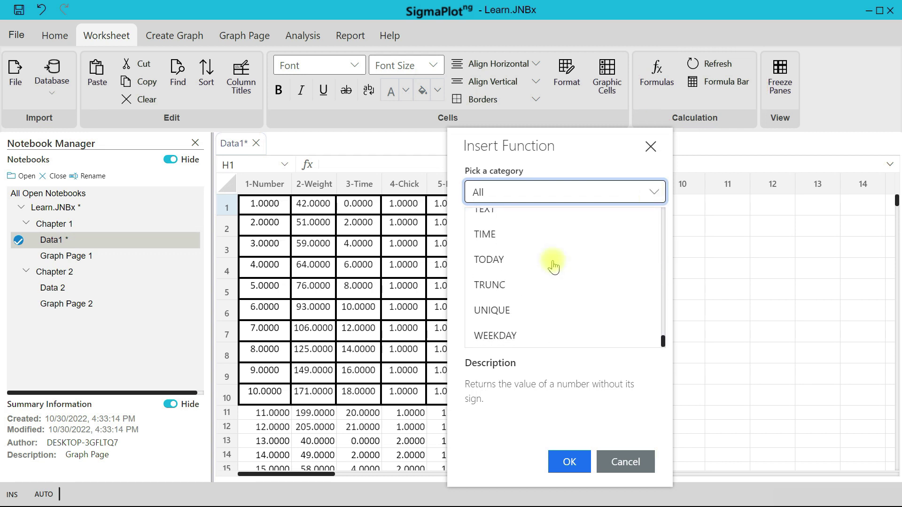
{"action": "scroll", "coordinate": [555, 267], "scroll_direction": "up", "scroll_amount": 20}
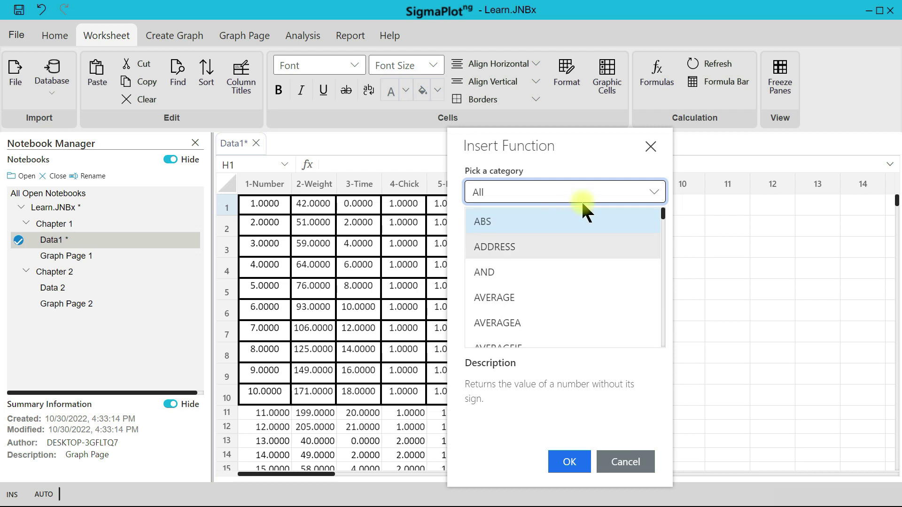
{"action": "left_click", "coordinate": [657, 192]}
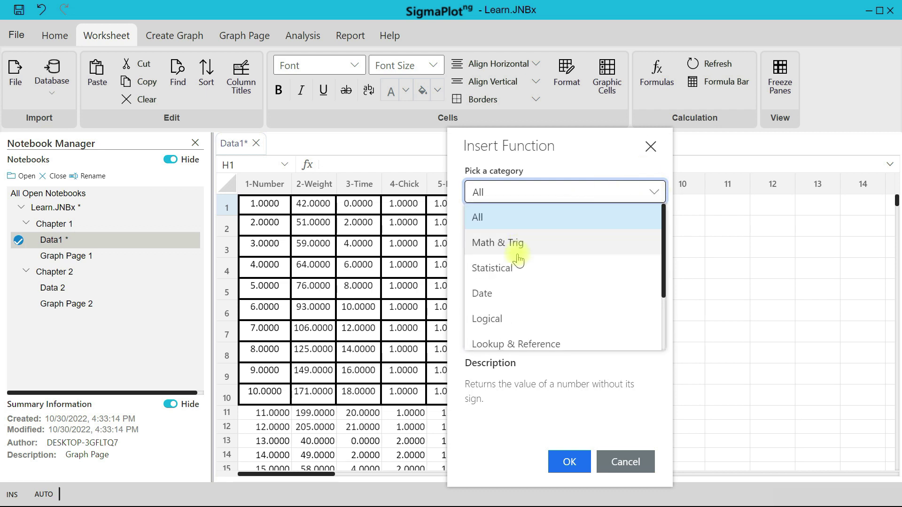
{"action": "scroll", "coordinate": [517, 254], "scroll_direction": "down", "scroll_amount": 3}
{"action": "scroll", "coordinate": [517, 272], "scroll_direction": "up", "scroll_amount": 3}
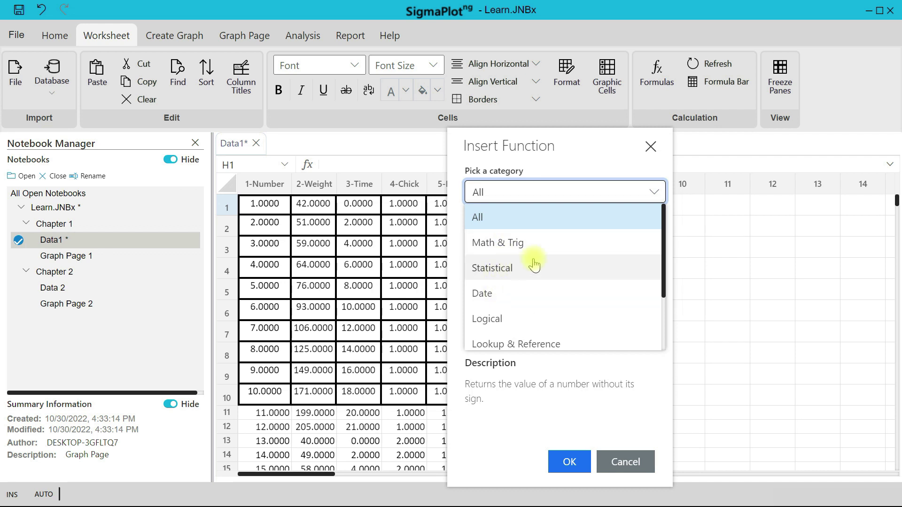
{"action": "left_click", "coordinate": [512, 266]}
{"action": "scroll", "coordinate": [512, 254], "scroll_direction": "down", "scroll_amount": 4}
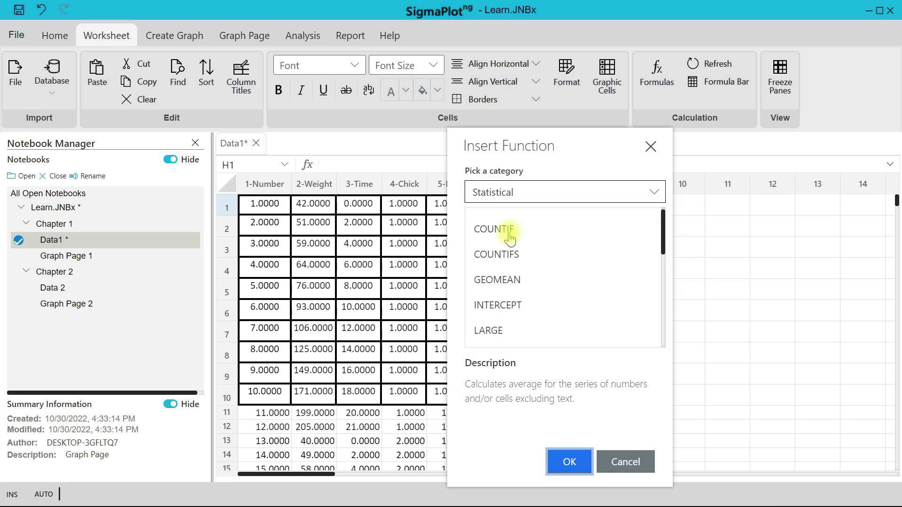
{"action": "scroll", "coordinate": [511, 249], "scroll_direction": "up", "scroll_amount": 5}
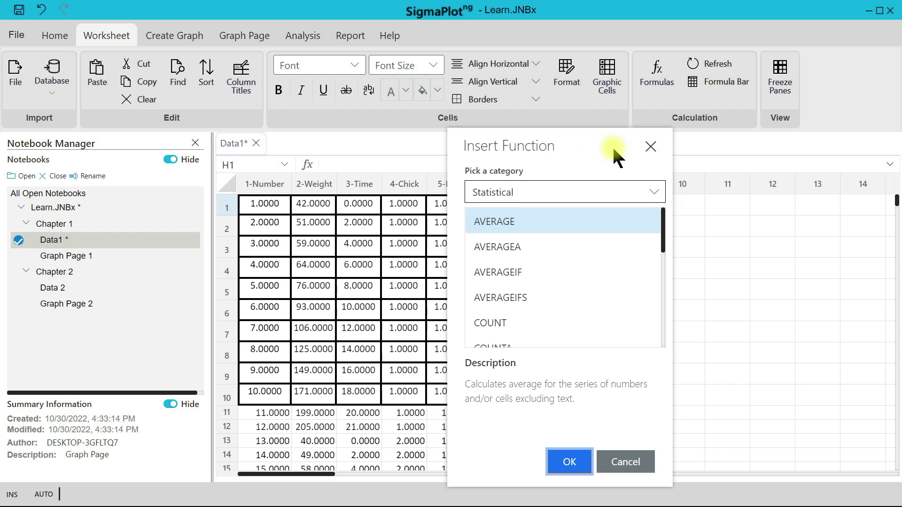
{"action": "left_click", "coordinate": [651, 150]}
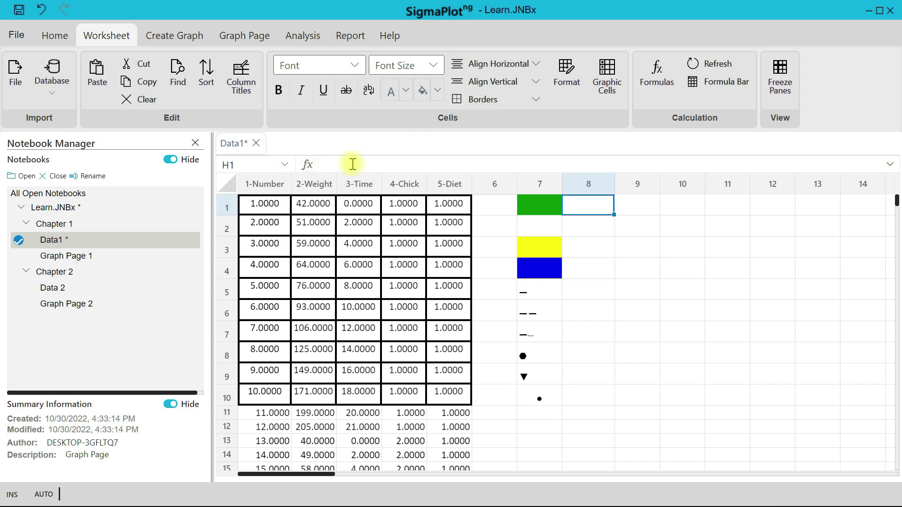
{"action": "type", "text": "=AVERAGE(A1:A10)"}
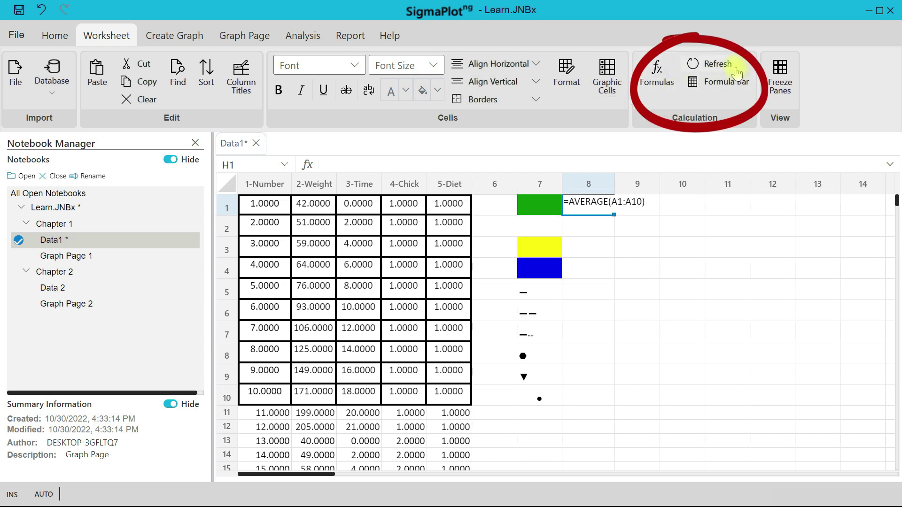
{"action": "left_click", "coordinate": [719, 90]}
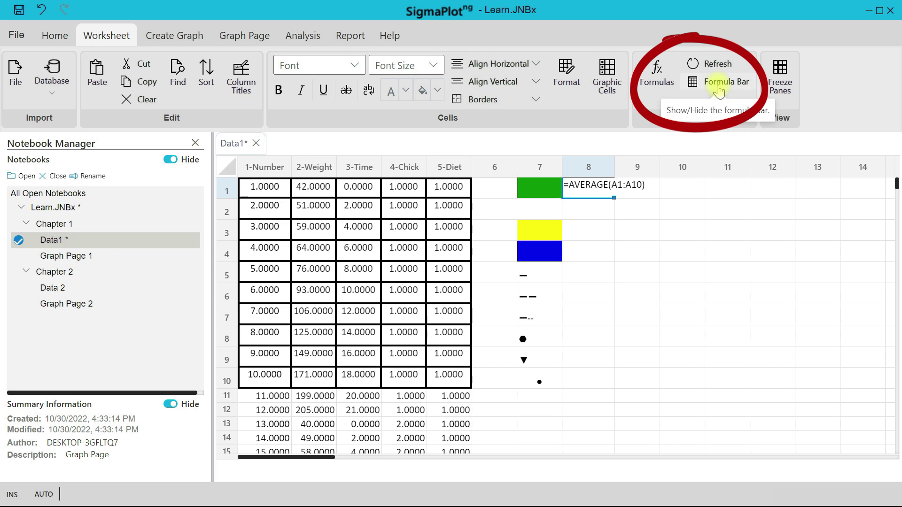
{"action": "left_click", "coordinate": [719, 90]}
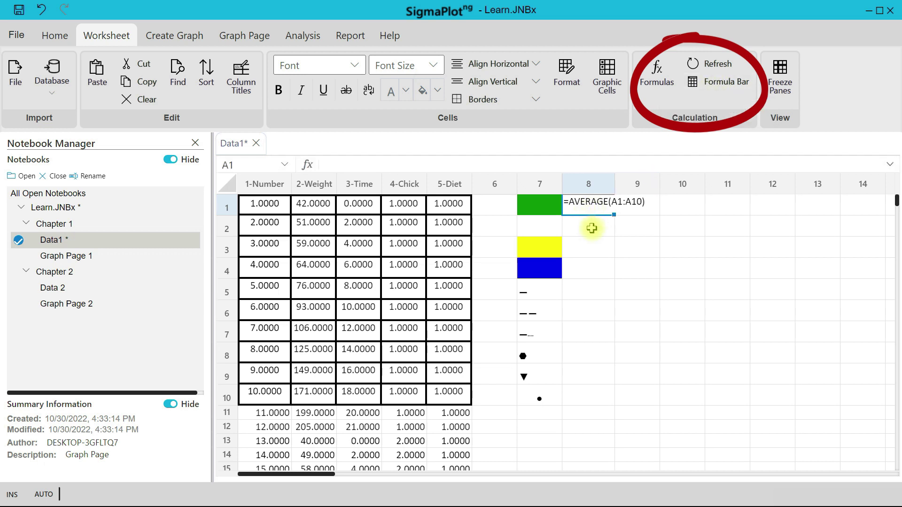
{"action": "key", "text": "Escape"}
{"action": "left_click", "coordinate": [592, 201]}
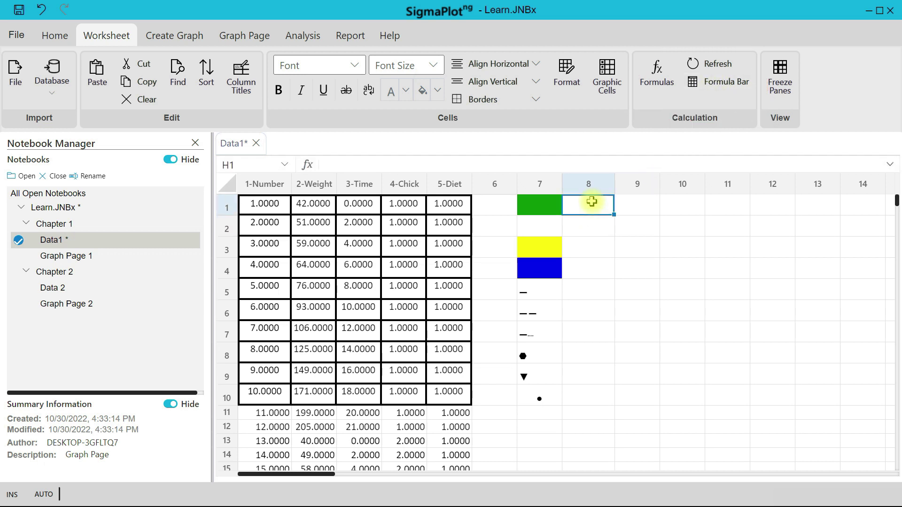
Step: Enter =AVERAGE(A1:A10) in H1 over the 1-Number values, giving 5.5
{"action": "left_click", "coordinate": [659, 91]}
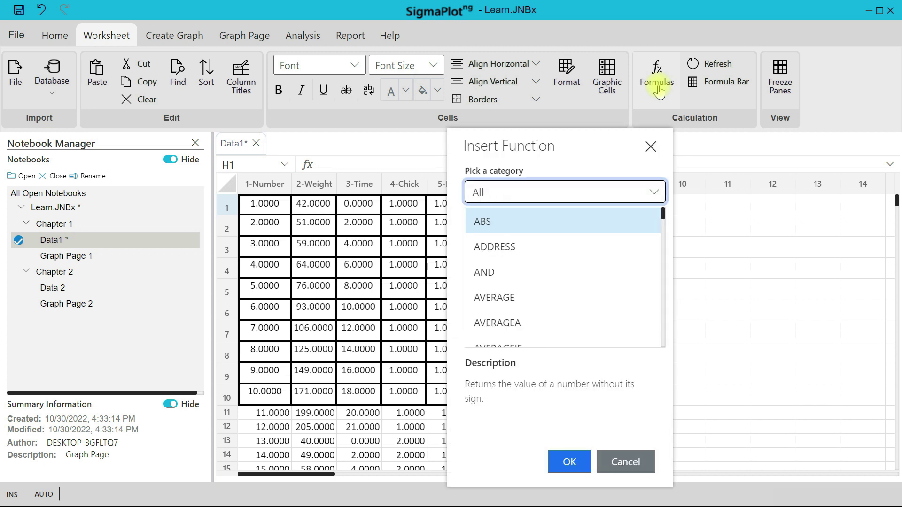
{"action": "left_click", "coordinate": [528, 301]}
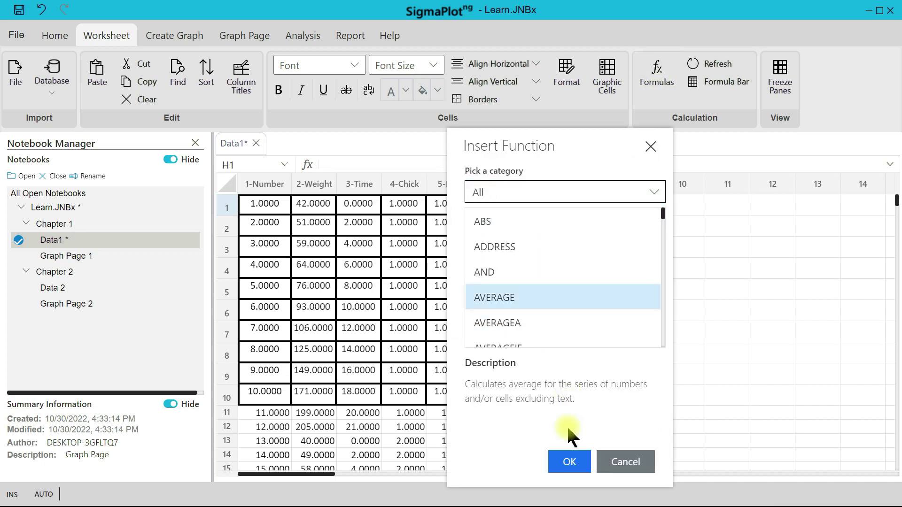
{"action": "left_click", "coordinate": [569, 462]}
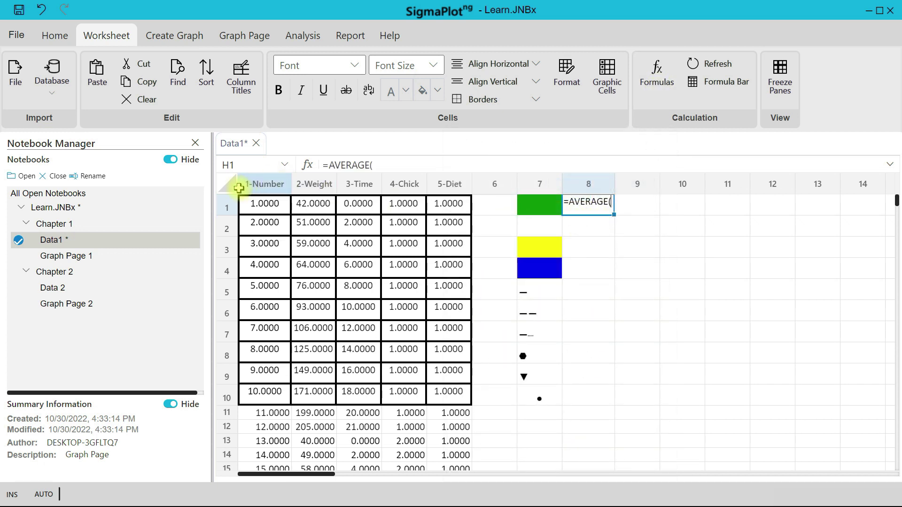
{"action": "left_click_drag", "start_coordinate": [258, 203], "coordinate": [256, 379]}
{"action": "left_click_drag", "start_coordinate": [256, 390], "coordinate": [256, 390]}
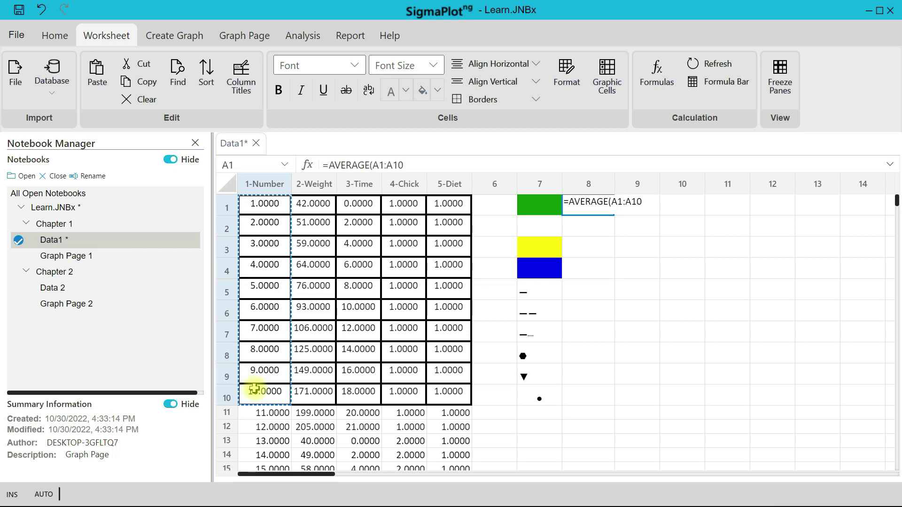
{"action": "type", "text": ")"}
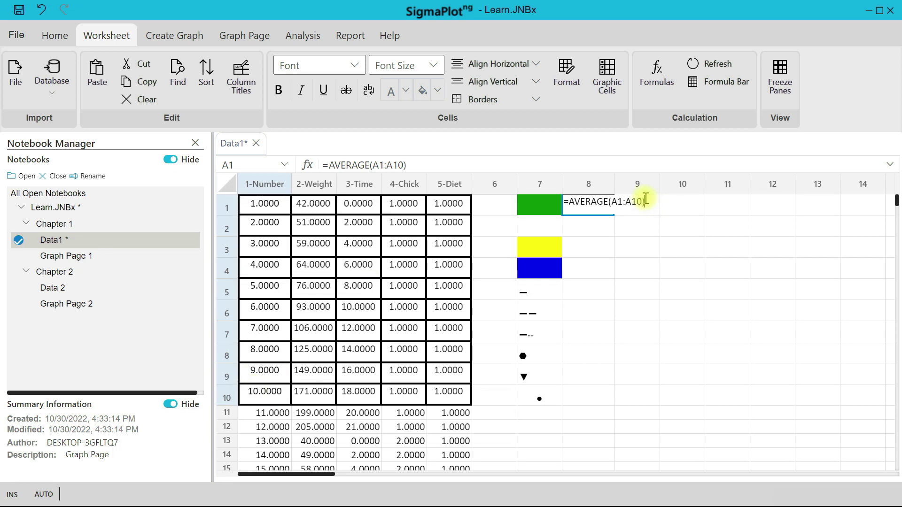
{"action": "key", "text": "Return"}
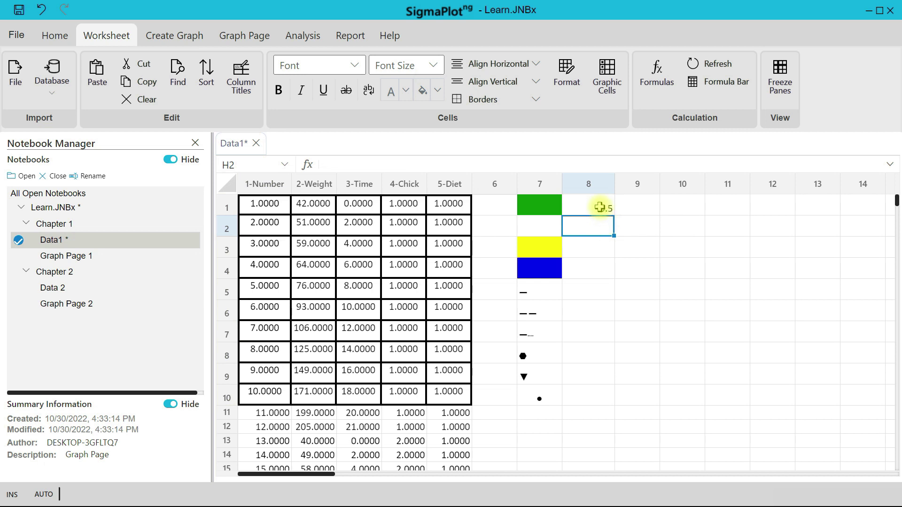
{"action": "left_click", "coordinate": [600, 207]}
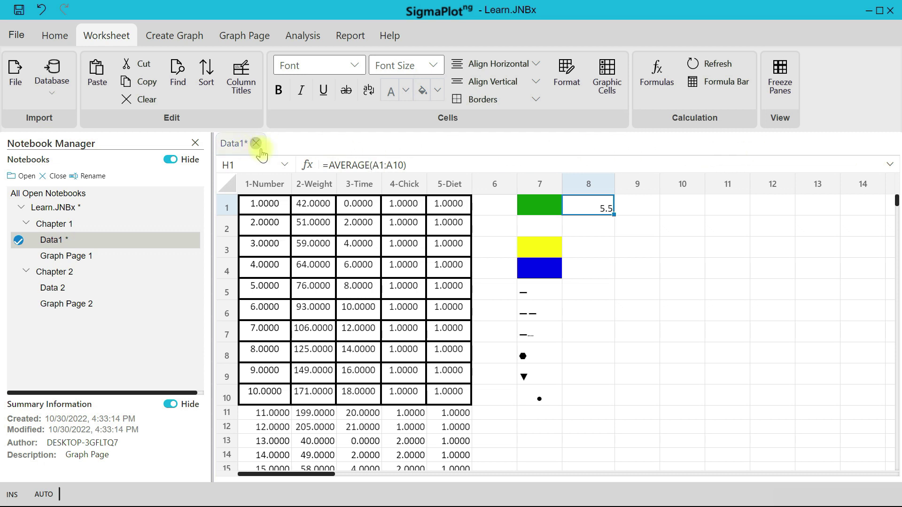
{"action": "left_click", "coordinate": [304, 40]}
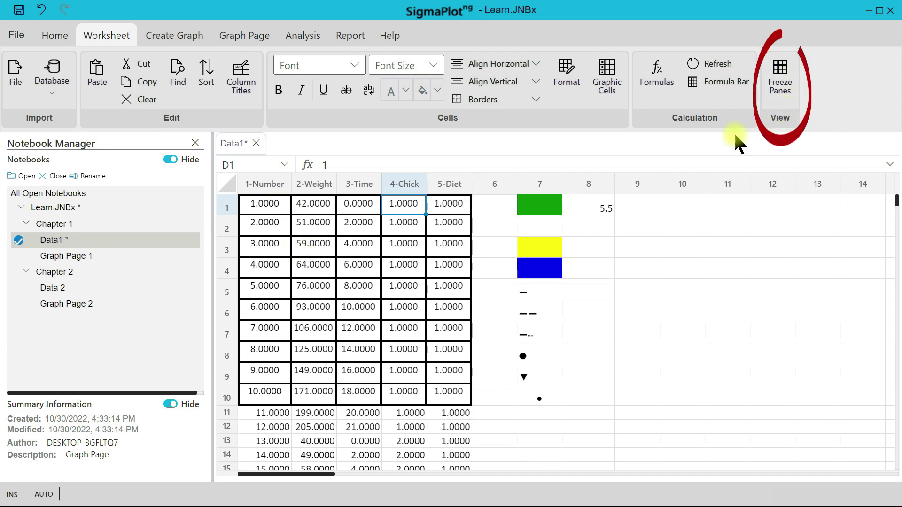
{"action": "scroll", "coordinate": [282, 220], "scroll_direction": "down", "scroll_amount": 3}
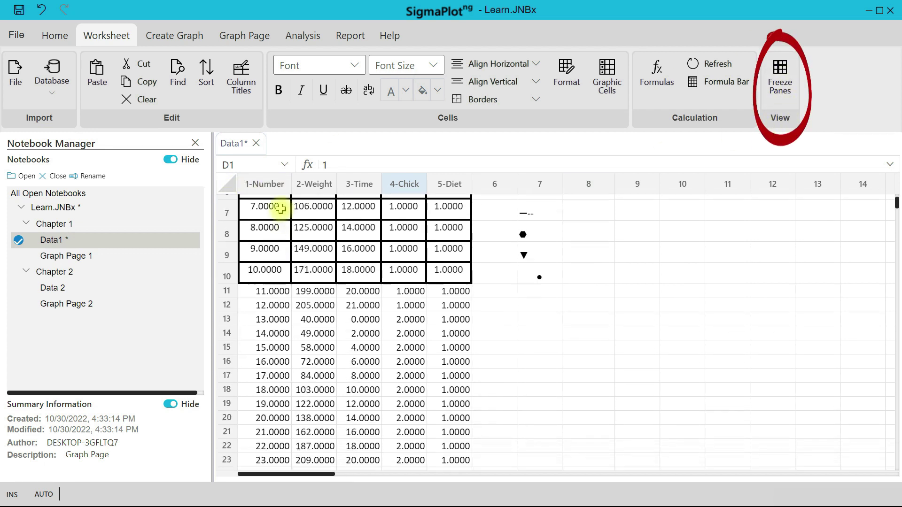
{"action": "scroll", "coordinate": [366, 239], "scroll_direction": "down", "scroll_amount": 10}
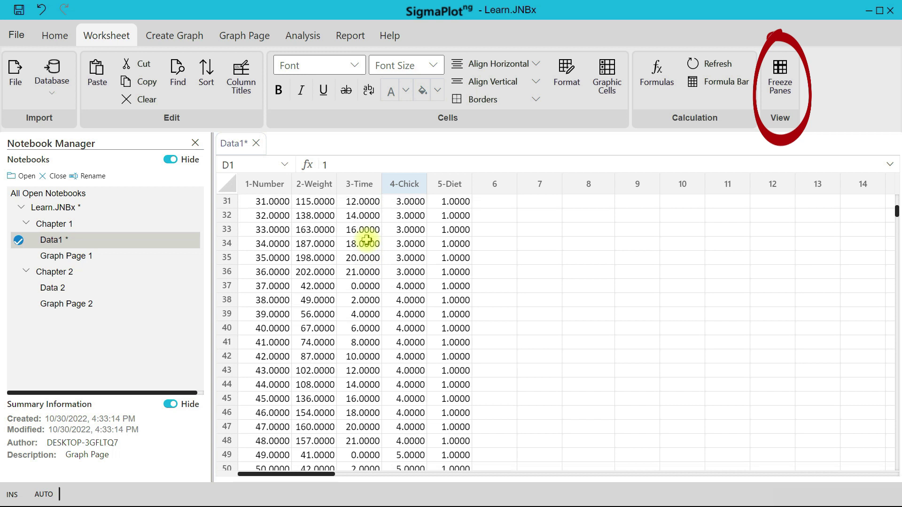
{"action": "scroll", "coordinate": [274, 188], "scroll_direction": "up", "scroll_amount": 7}
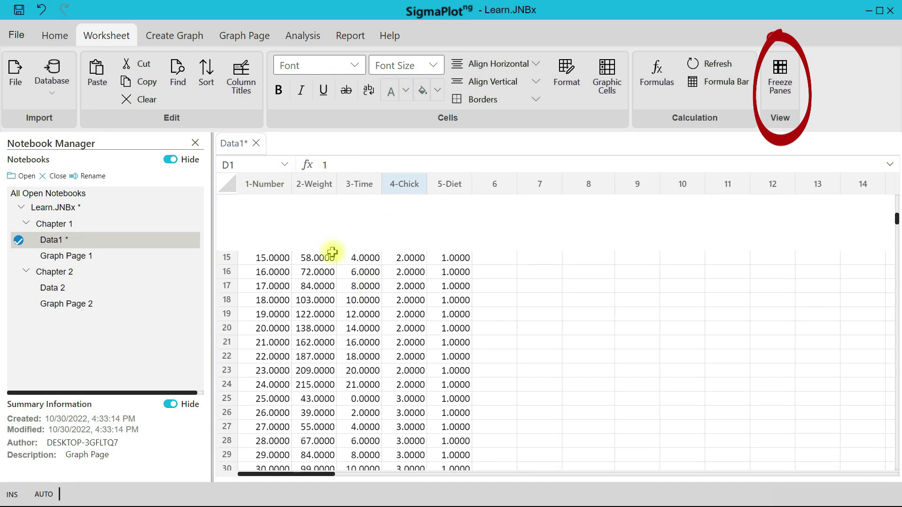
{"action": "scroll", "coordinate": [341, 261], "scroll_direction": "up", "scroll_amount": 5}
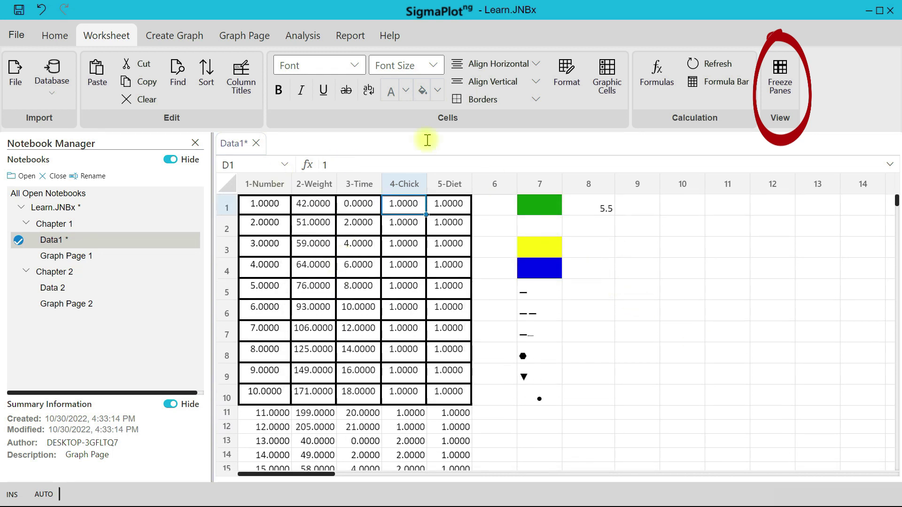